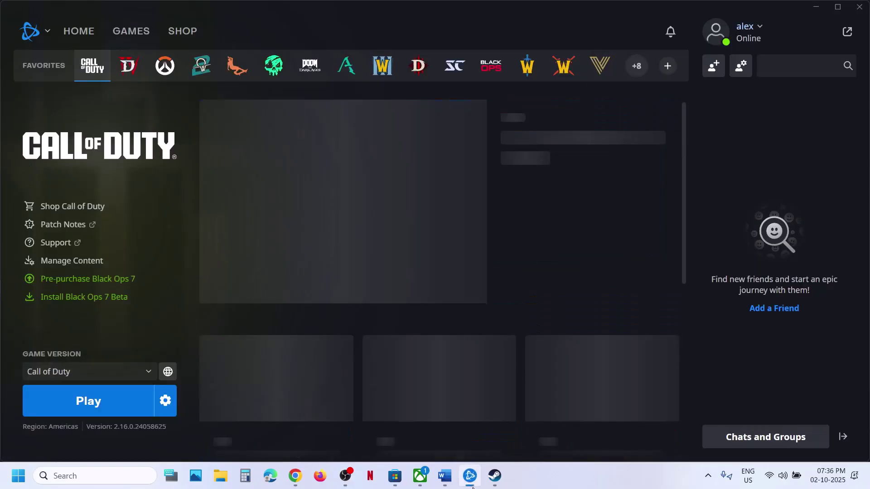
Review Xbox's Black Ops 7 page and the Word notes' 'Windows + G' tip, then return to Steam.
click(421, 476)
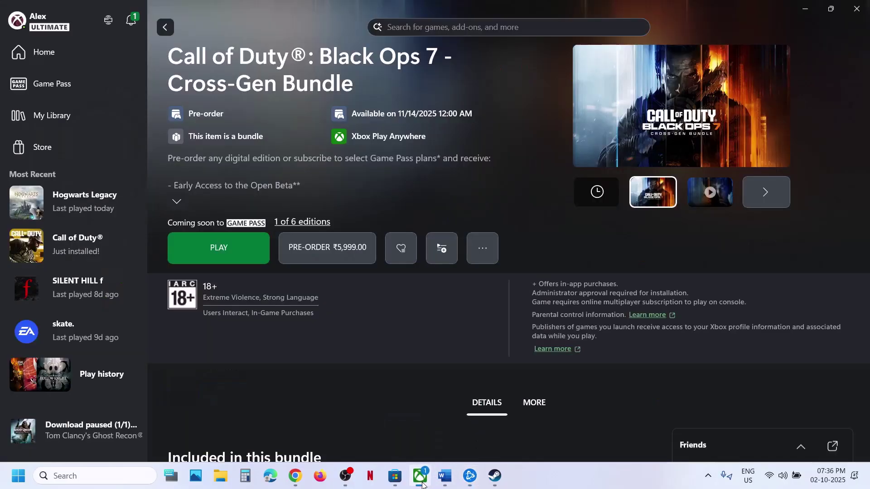
click(442, 478)
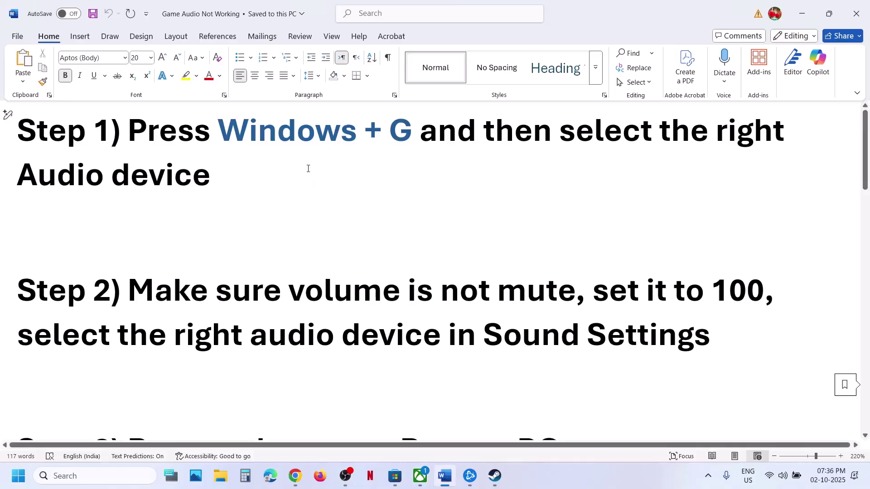
drag(239, 140, 406, 137)
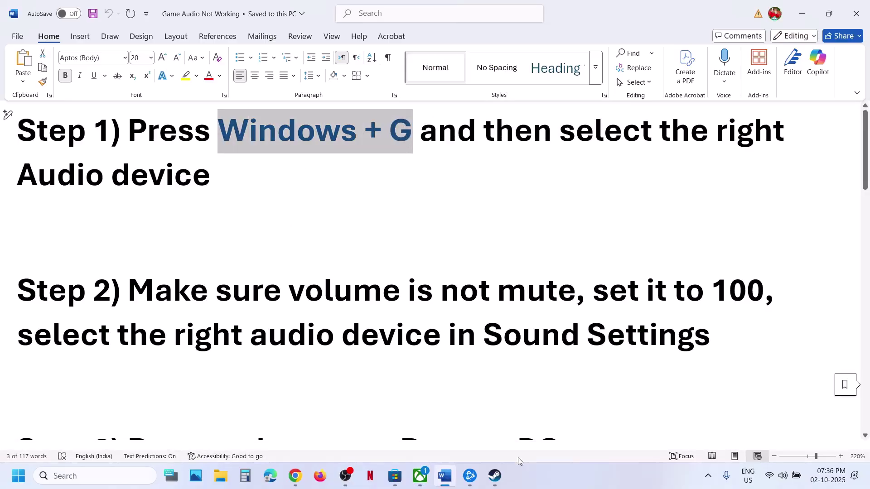
key(super)
click(496, 481)
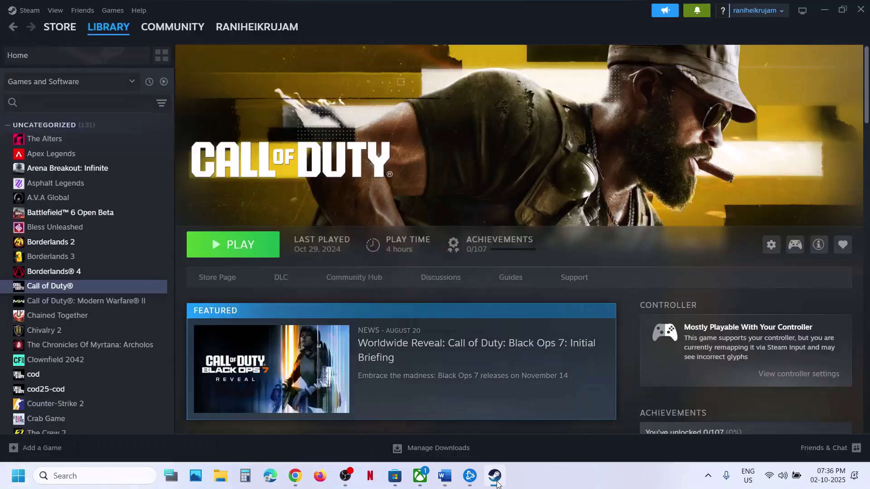
In Game Bar's Audio widget, keep Speakers (Realtek(R) Audio) as output at 100 volume.
key(super+g)
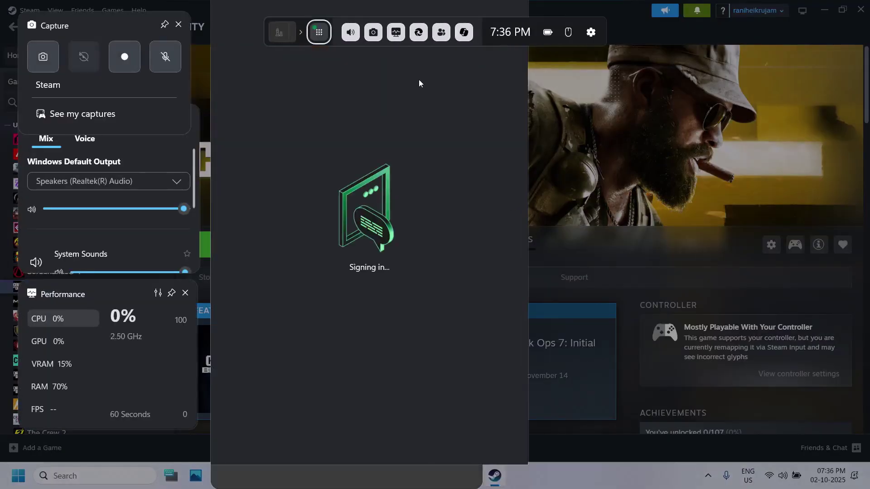
click(350, 33)
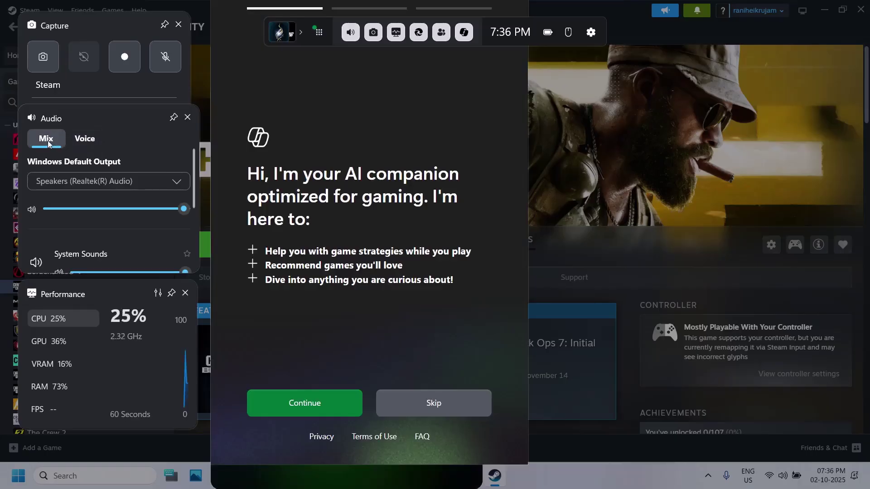
click(175, 183)
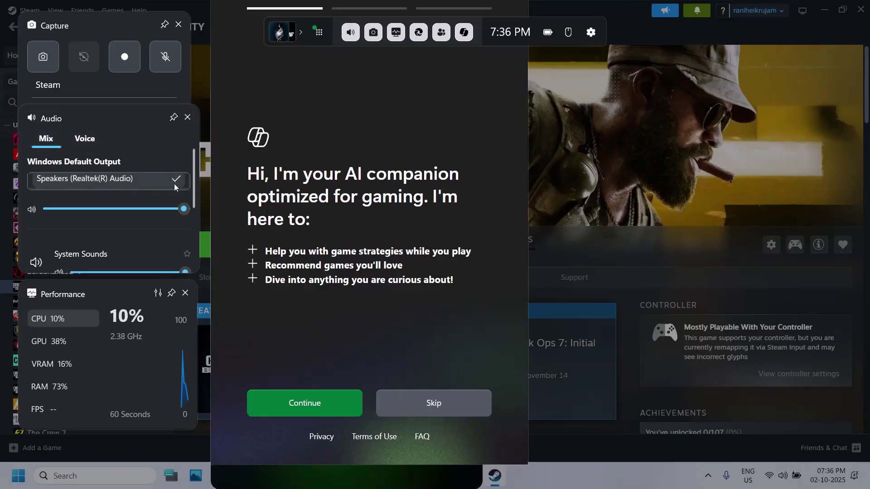
click(145, 184)
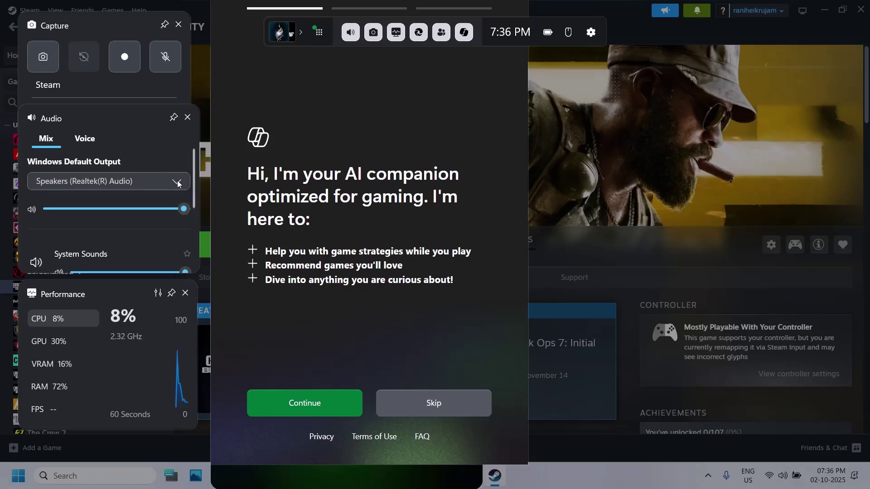
scroll(146, 194, down, 1)
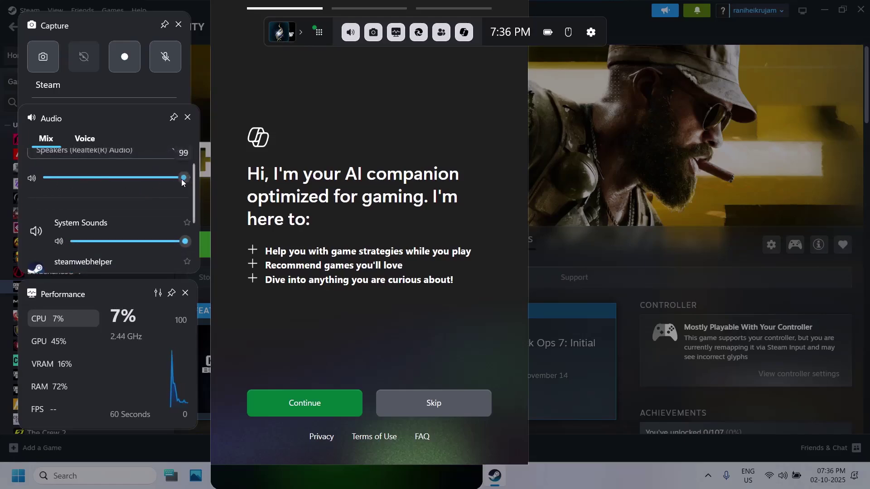
drag(181, 179, 196, 180)
scroll(142, 221, down, 3)
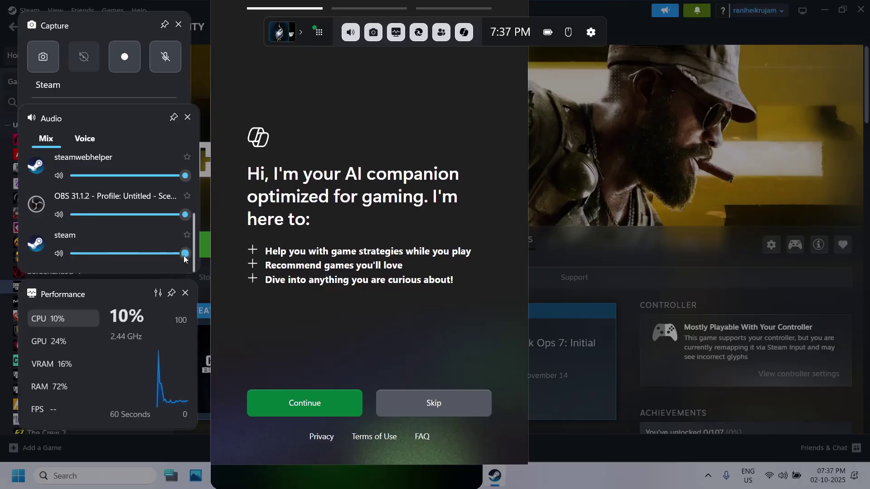
Check the Voice device settings and close the Game Bar overlay.
click(86, 141)
scroll(127, 248, down, 1)
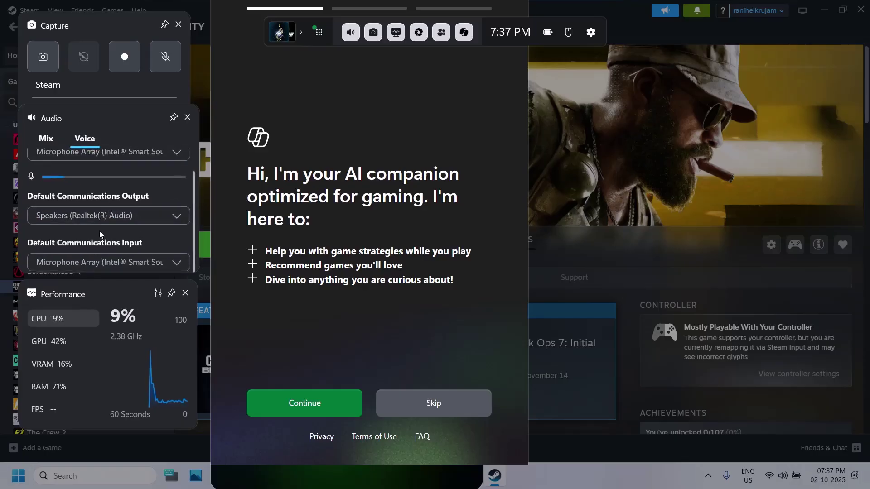
click(498, 483)
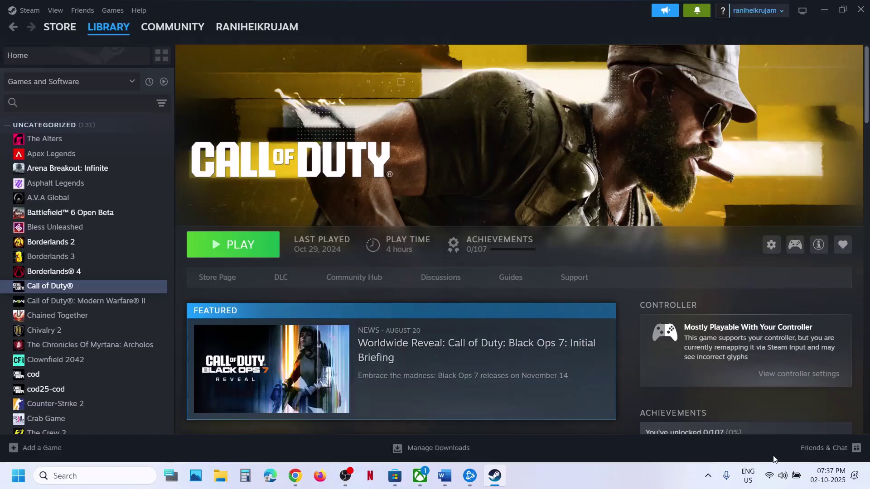
right_click(783, 480)
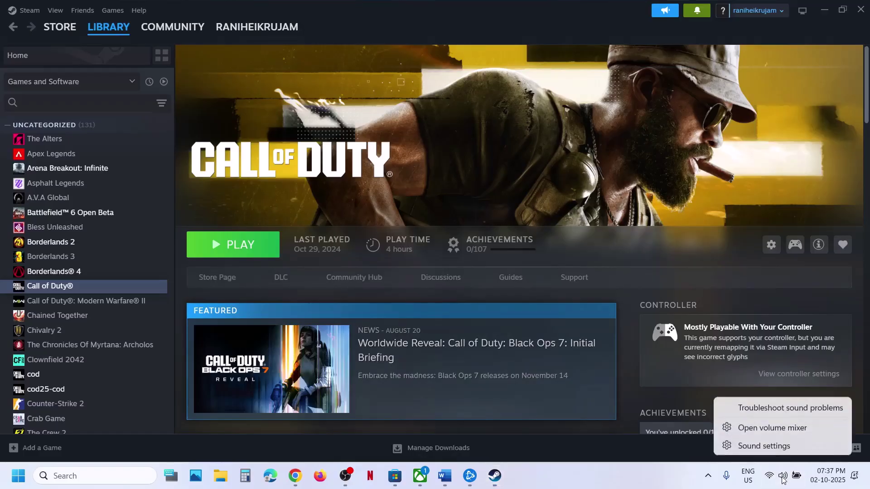
click(758, 447)
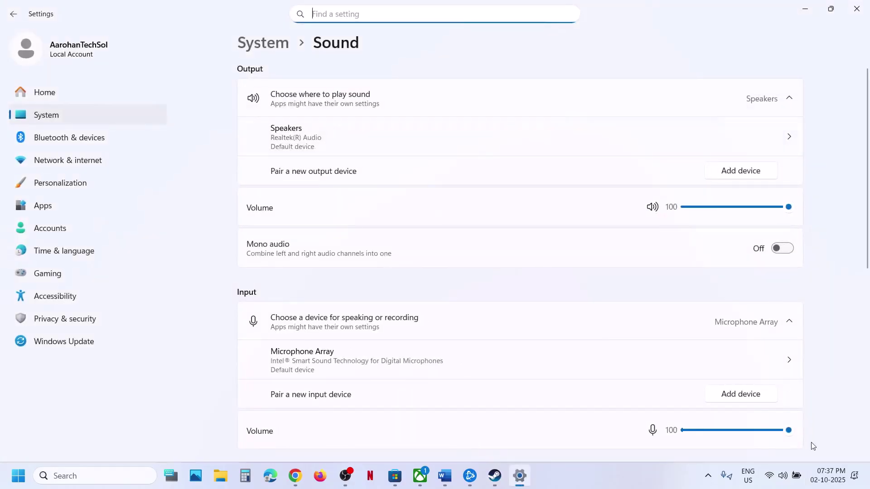
click(783, 476)
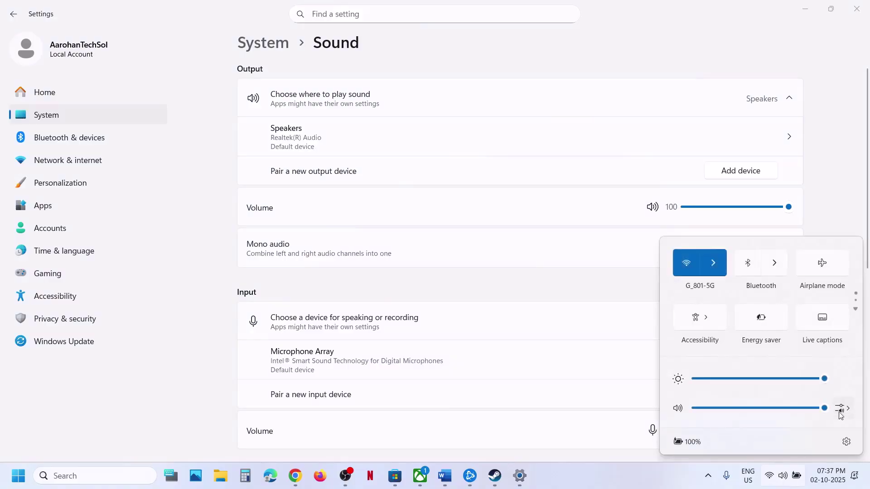
click(841, 409)
scroll(771, 401, down, 3)
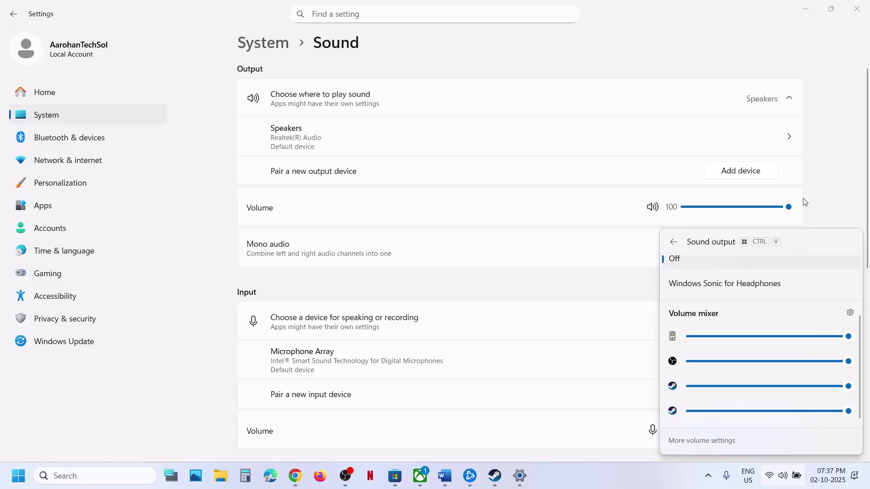
click(841, 198)
click(856, 9)
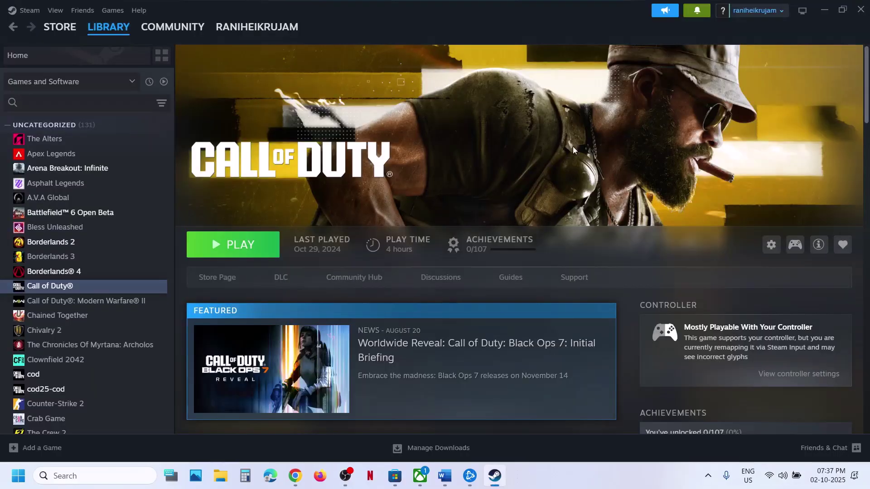
Scroll the Word notes past Step 3 and highlight Step 4's 48/44k Hz sample-rate advice.
click(445, 476)
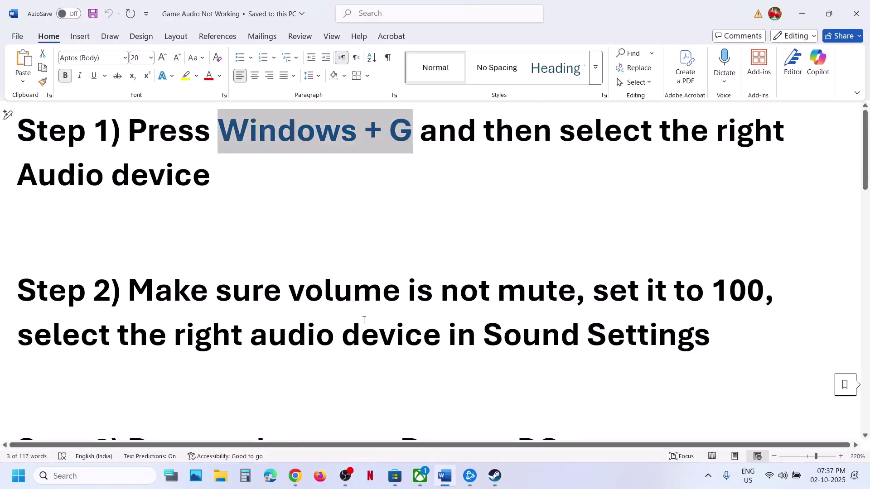
scroll(364, 320, down, 3)
scroll(362, 331, up, 1)
drag(136, 352, 561, 360)
click(295, 307)
scroll(295, 307, down, 3)
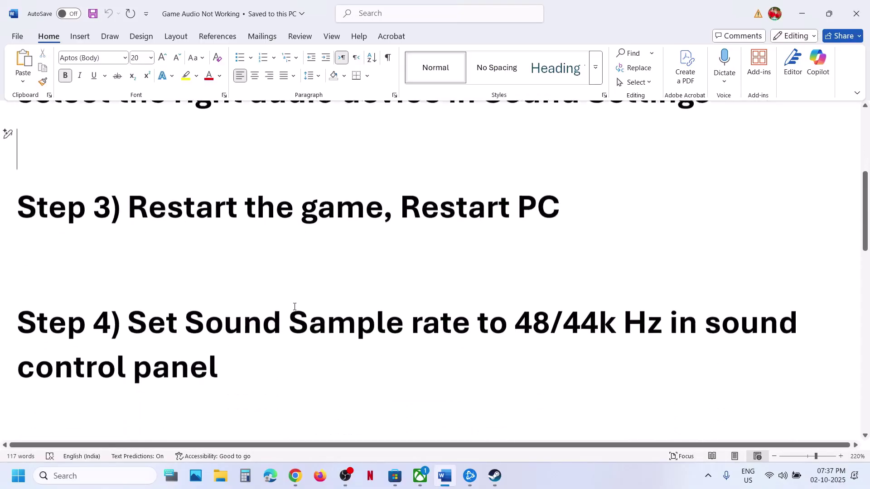
drag(149, 296, 592, 303)
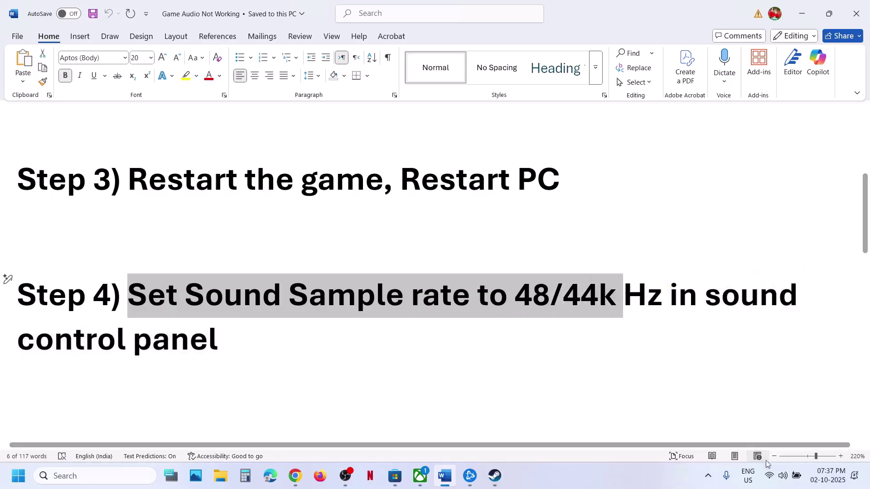
click(783, 476)
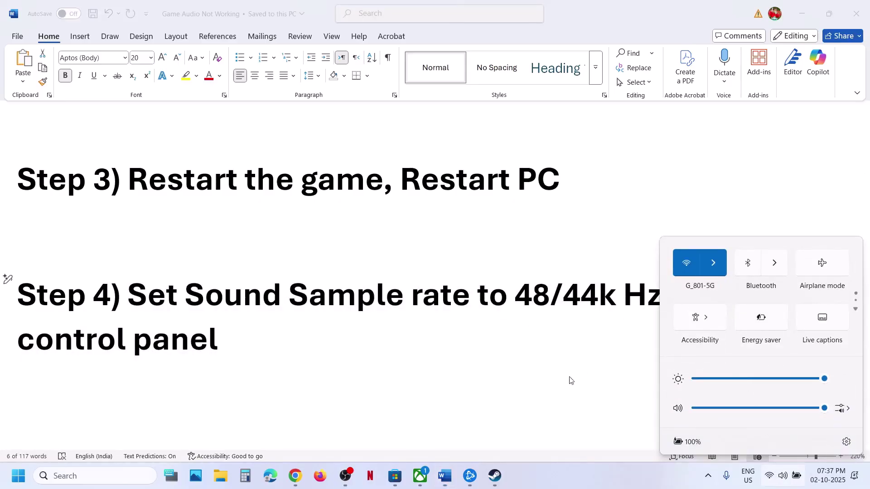
key(Escape)
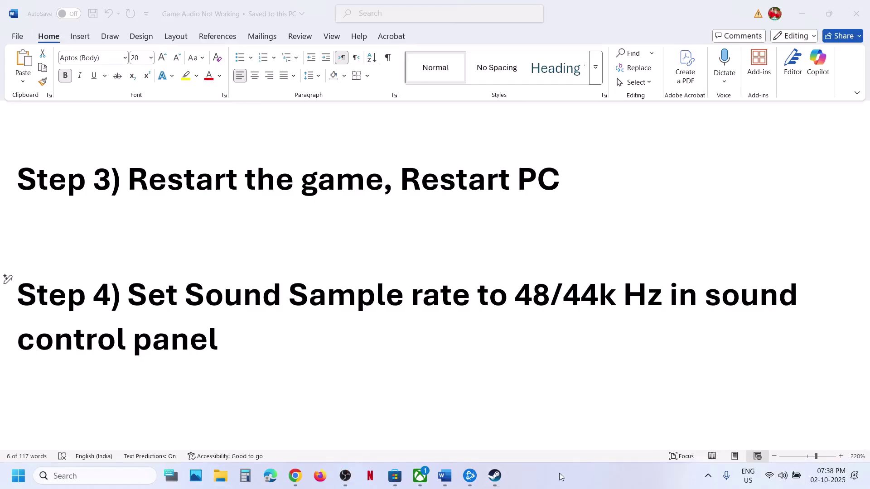
Open Control Panel's Sound settings from Hardware and Sound and centre the window.
click(83, 480)
text(c)
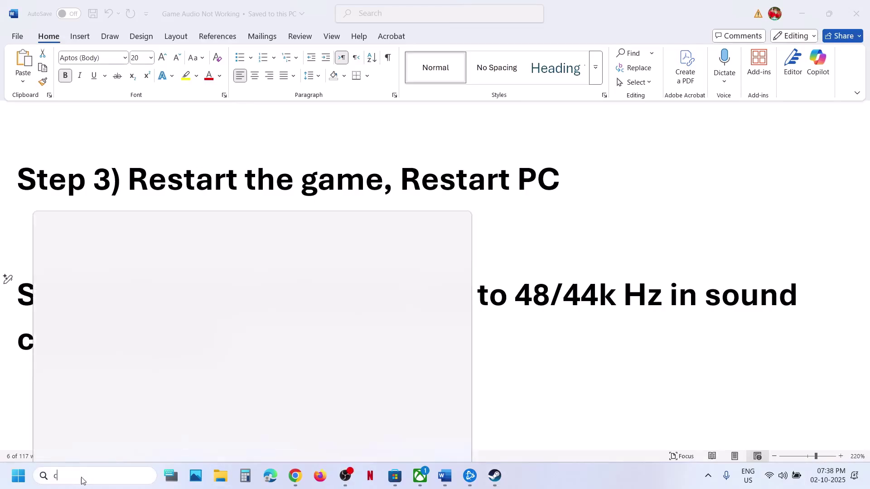
text(ontrol)
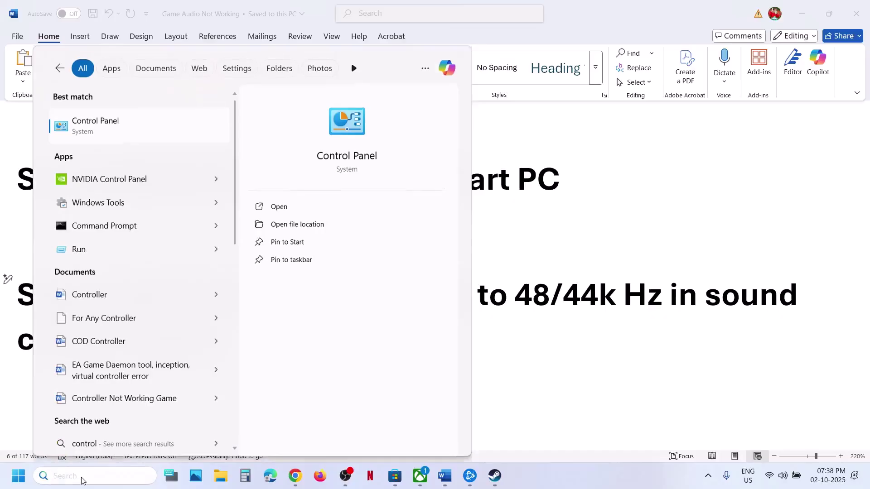
key(Return)
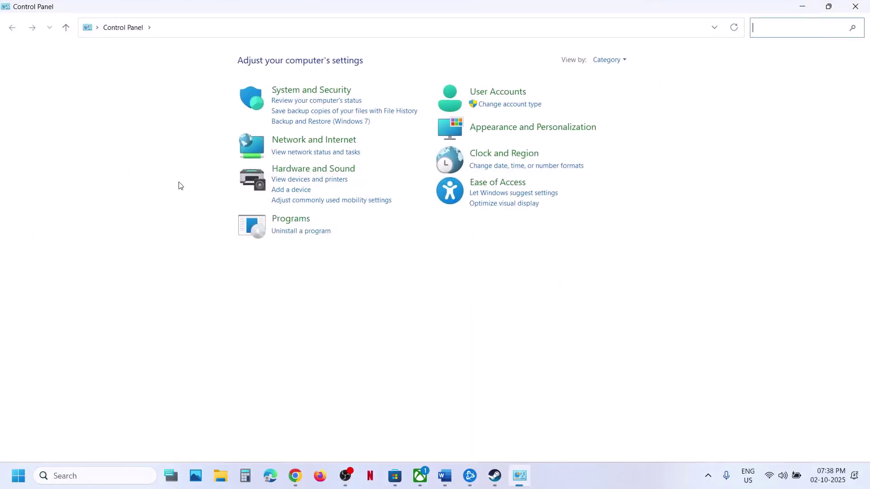
click(330, 170)
click(161, 126)
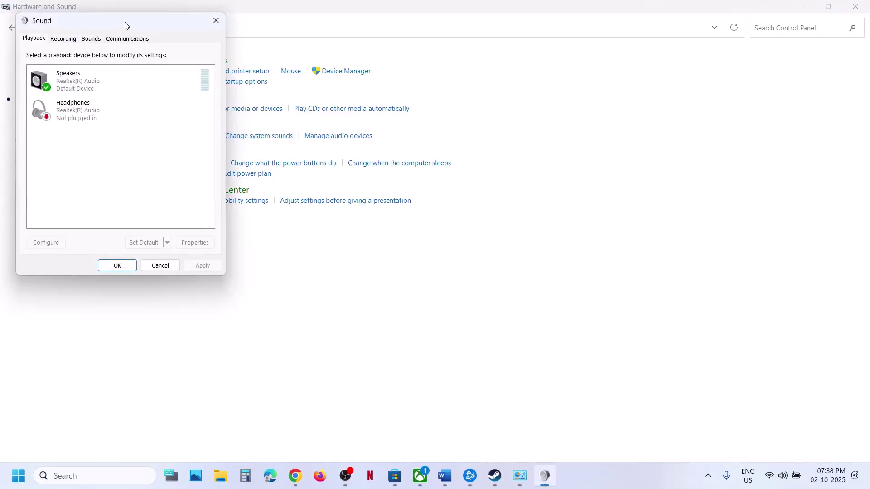
drag(125, 23, 333, 87)
Set the Speakers' default format to 24 bit, 44100 Hz and apply it.
click(286, 140)
right_click(286, 140)
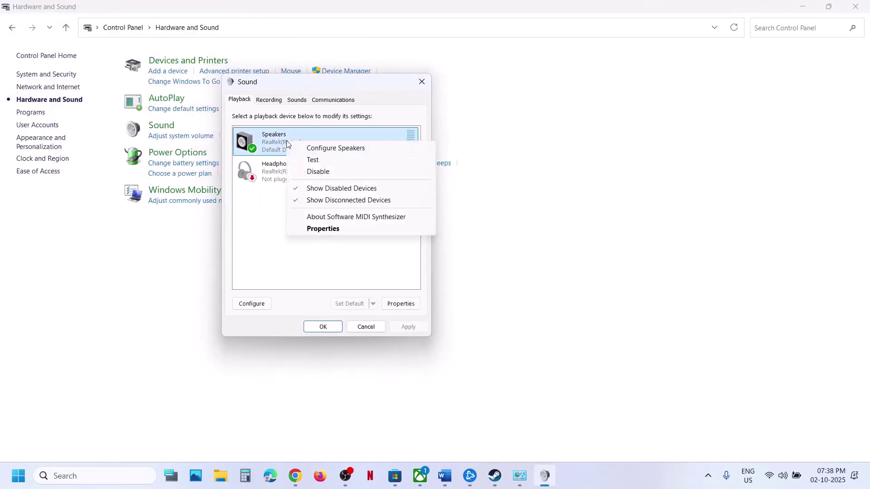
click(323, 229)
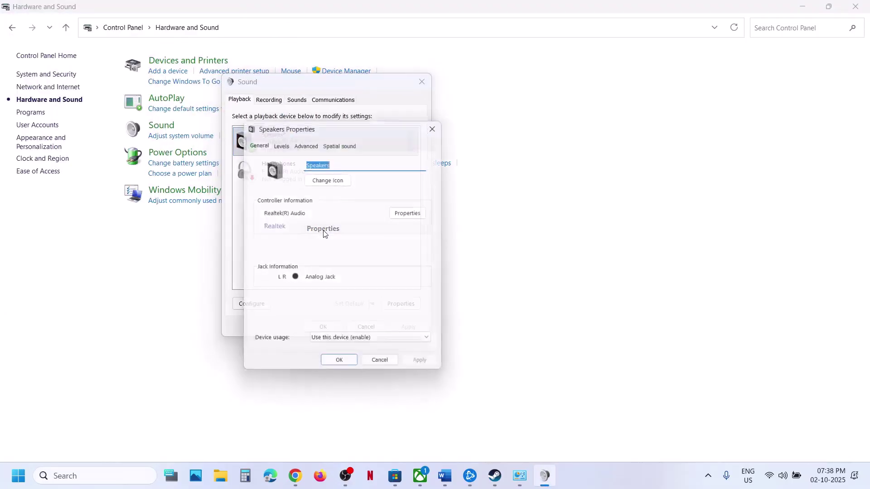
click(306, 142)
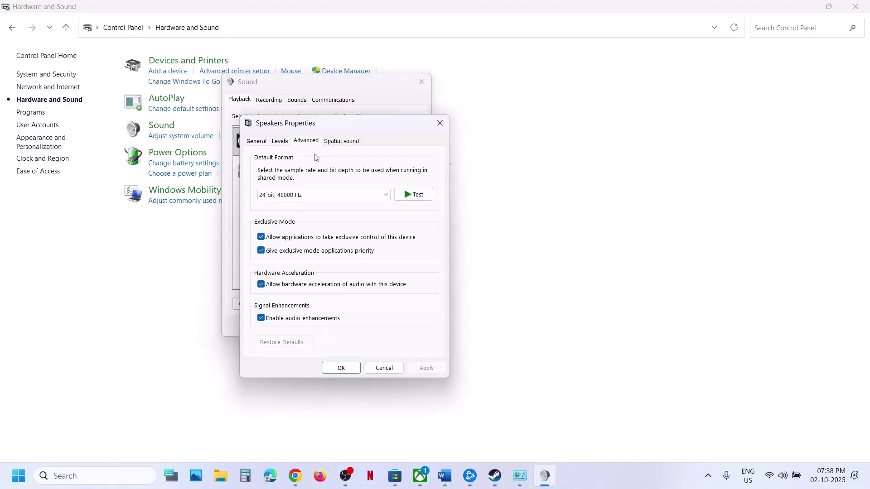
click(326, 196)
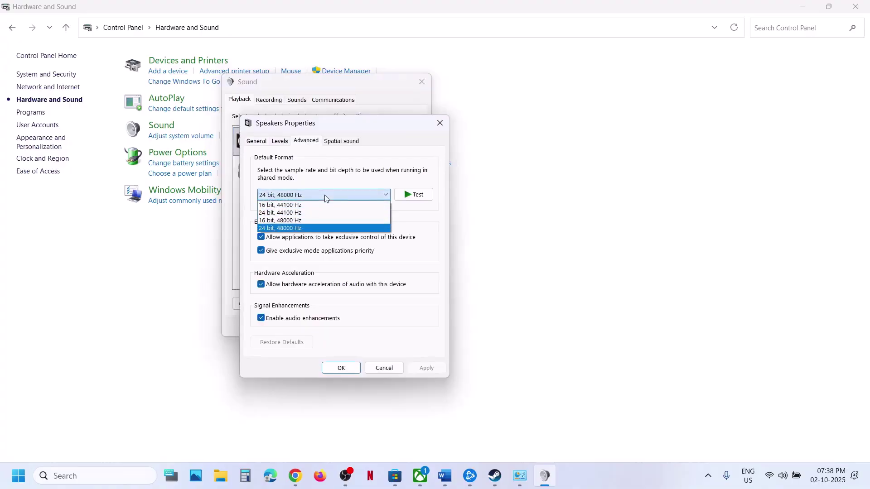
click(290, 213)
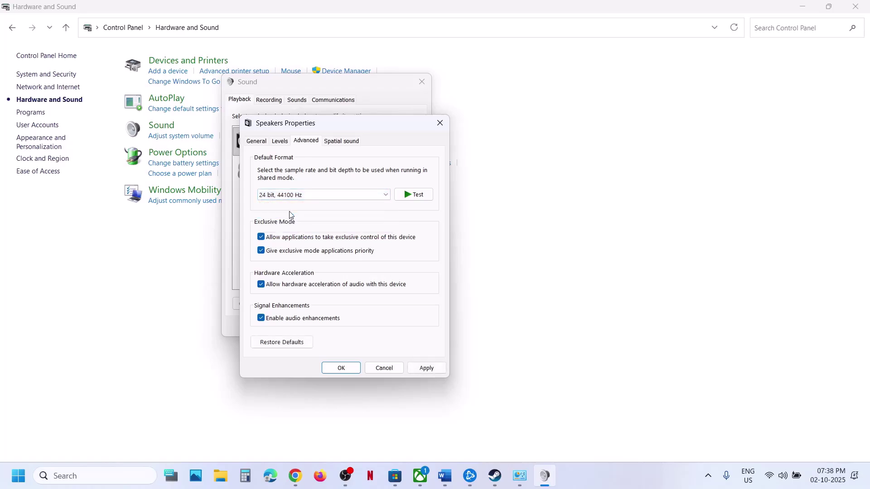
click(424, 368)
Close Speakers Properties and highlight Word's Step 5 controller tips and Step 6 Turn off Spatial Sound.
click(440, 123)
click(451, 475)
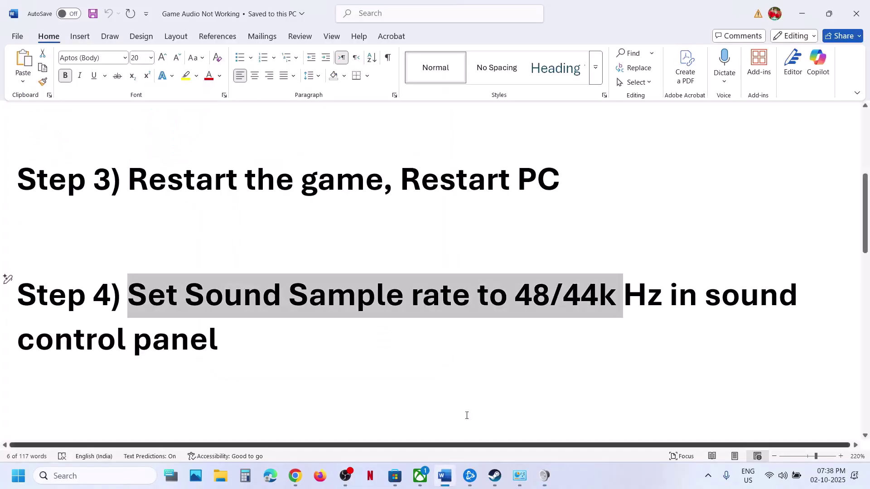
scroll(301, 373, down, 3)
scroll(302, 372, down, 2)
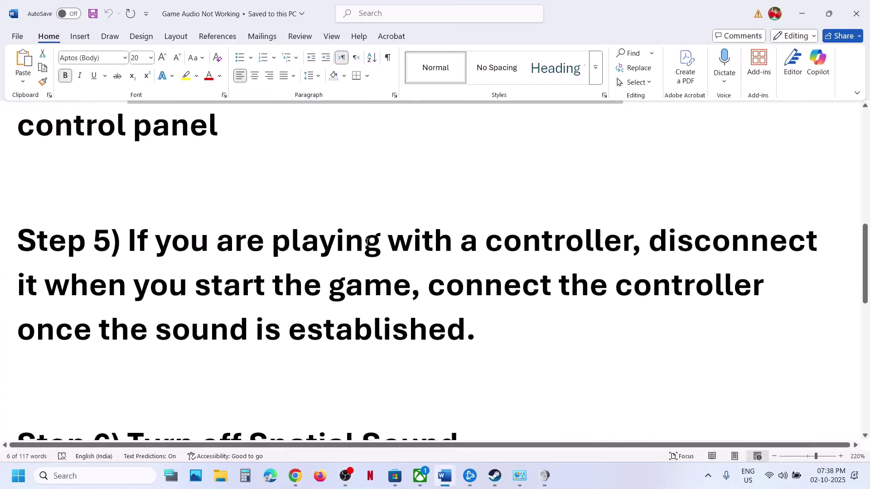
drag(659, 241, 399, 284)
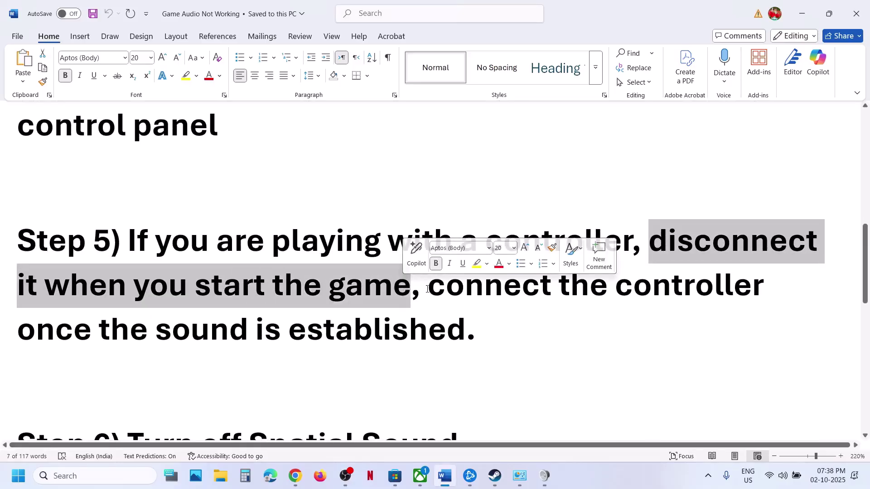
drag(558, 285, 421, 332)
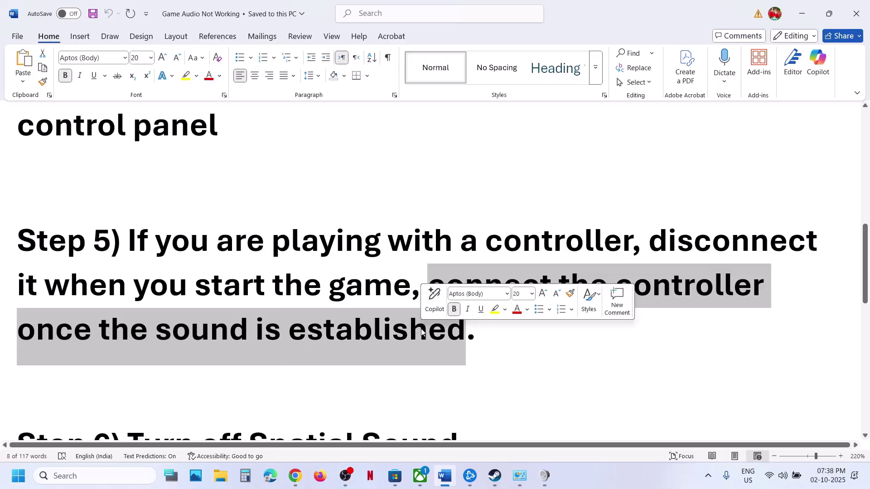
scroll(421, 332, down, 4)
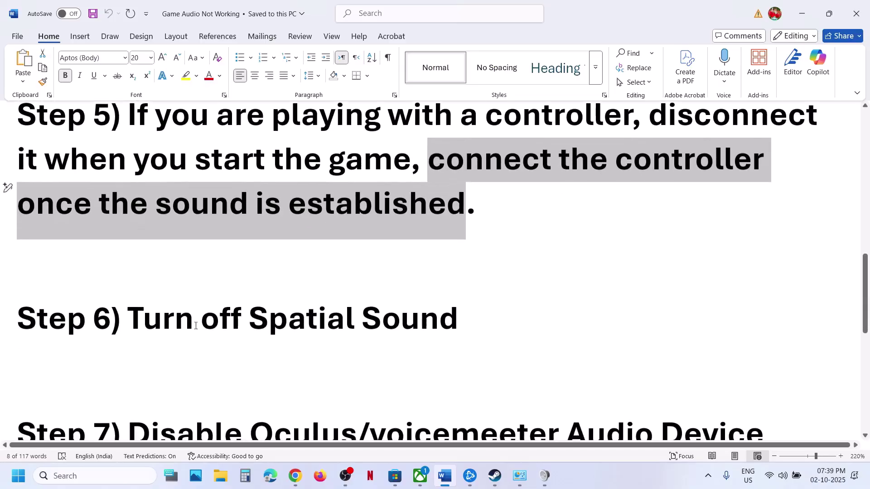
drag(128, 320, 457, 319)
Confirm the Speakers' spatial sound format stays Off, then close both Sound dialogs.
click(520, 476)
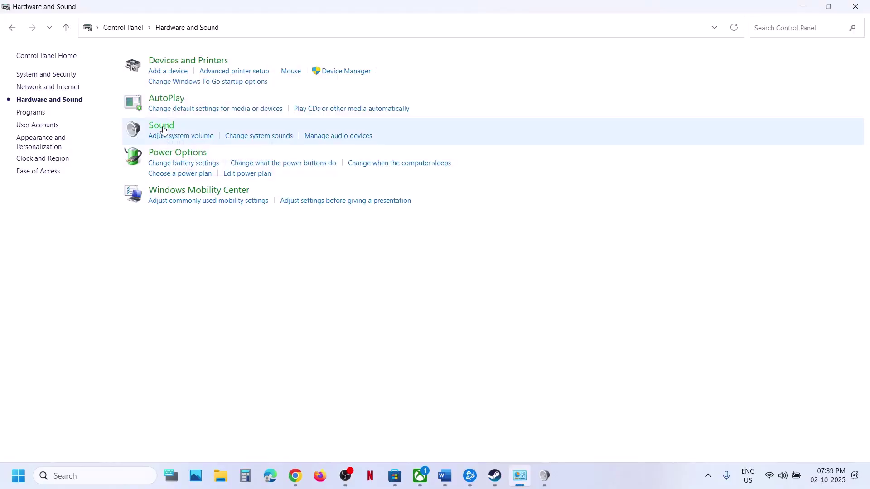
click(164, 130)
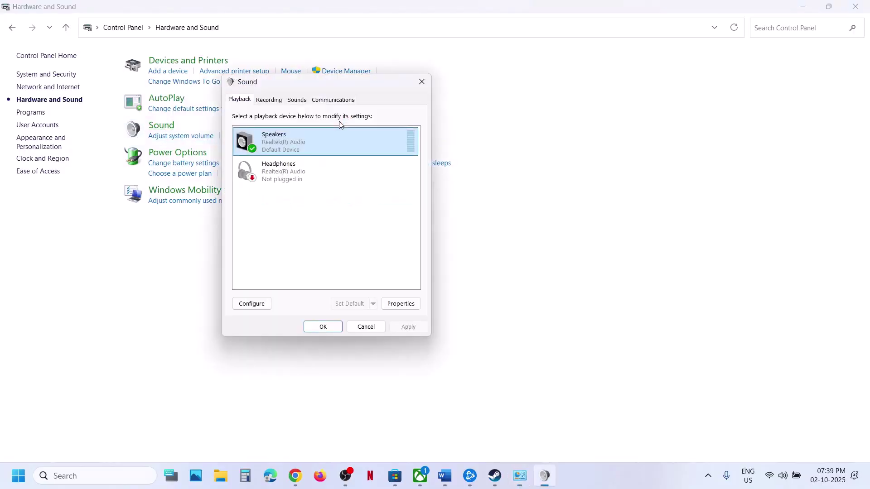
right_click(291, 137)
click(325, 225)
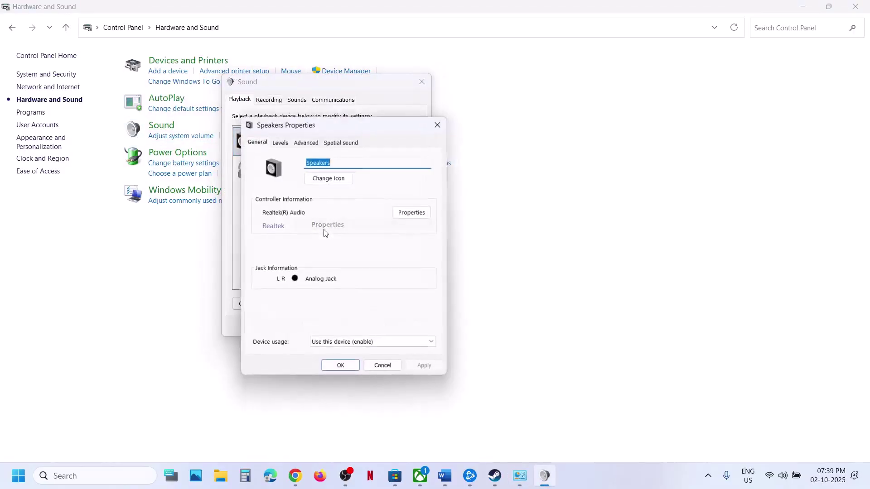
click(343, 142)
click(304, 194)
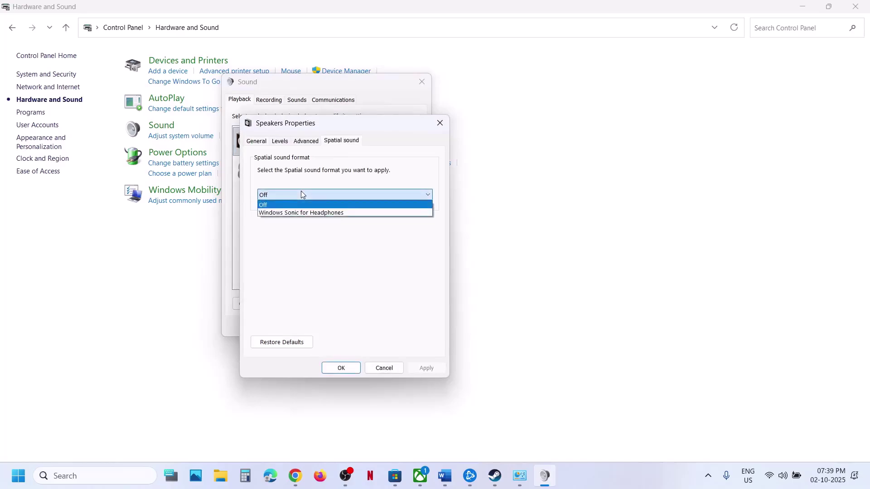
click(278, 206)
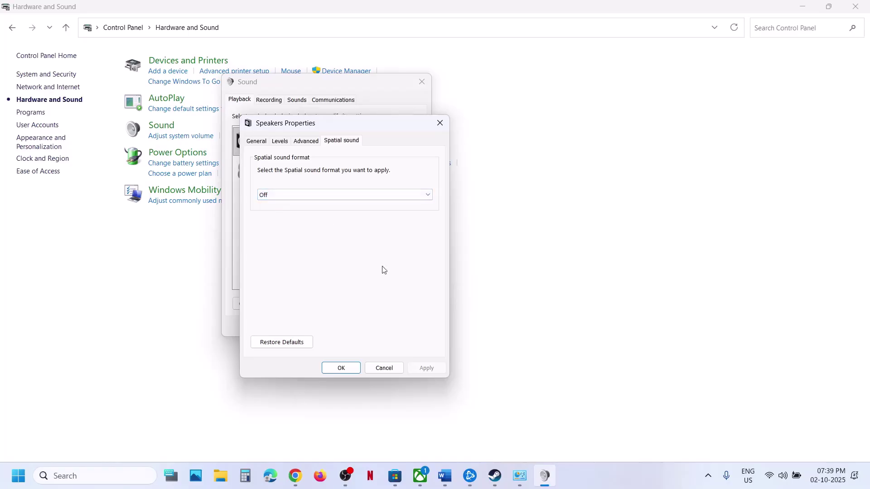
click(279, 201)
click(285, 238)
click(347, 371)
click(323, 327)
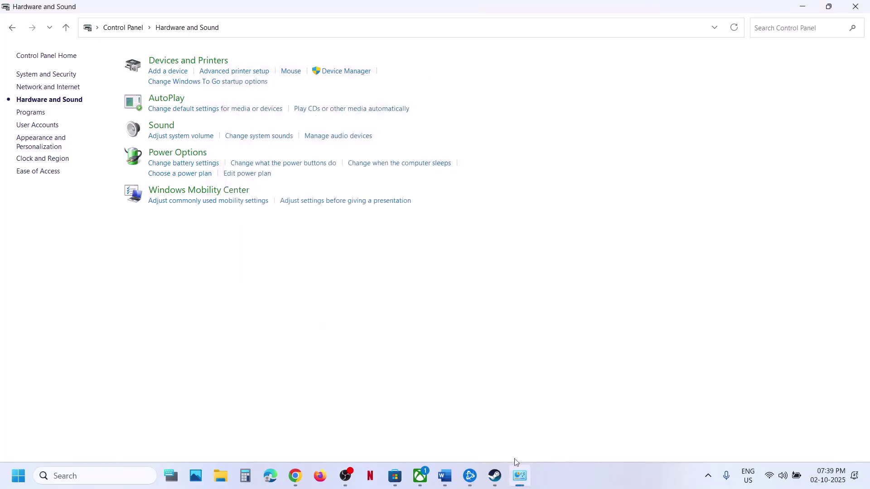
click(445, 476)
scroll(356, 274, down, 1)
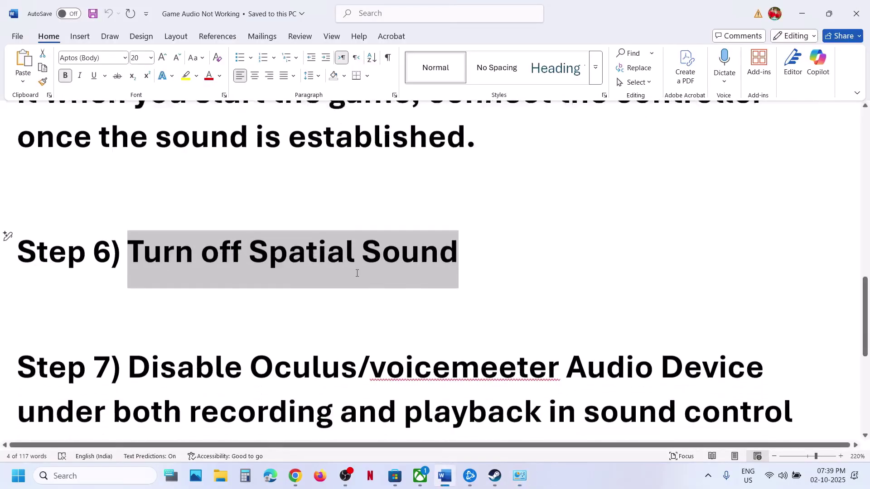
scroll(357, 273, down, 3)
drag(251, 249, 557, 293)
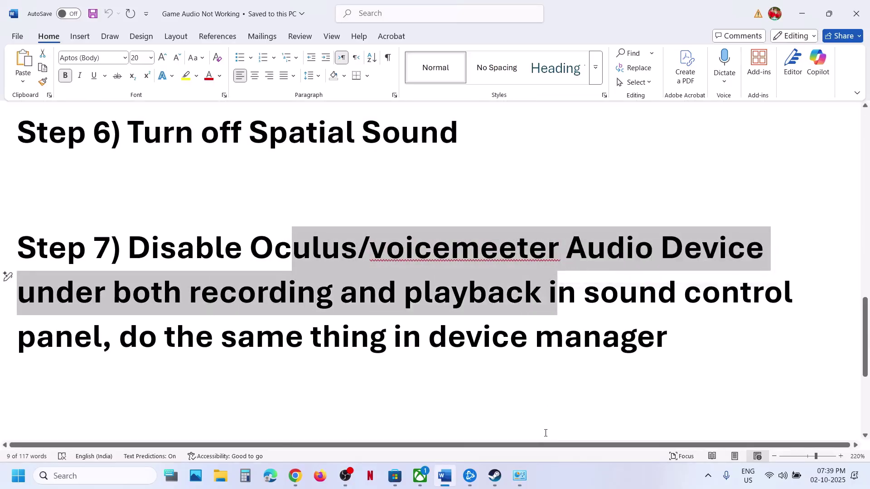
key(alt+Tab)
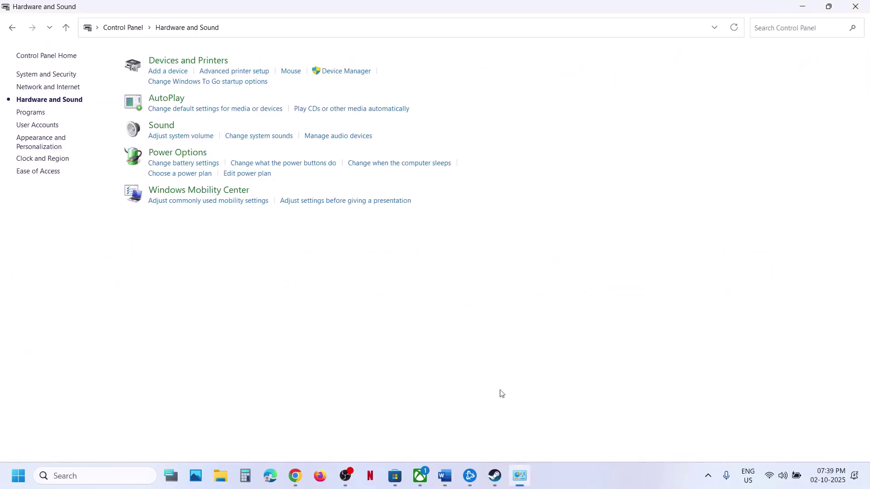
Open the Sound dialog and inspect the Headphones and Speakers playback devices.
click(177, 154)
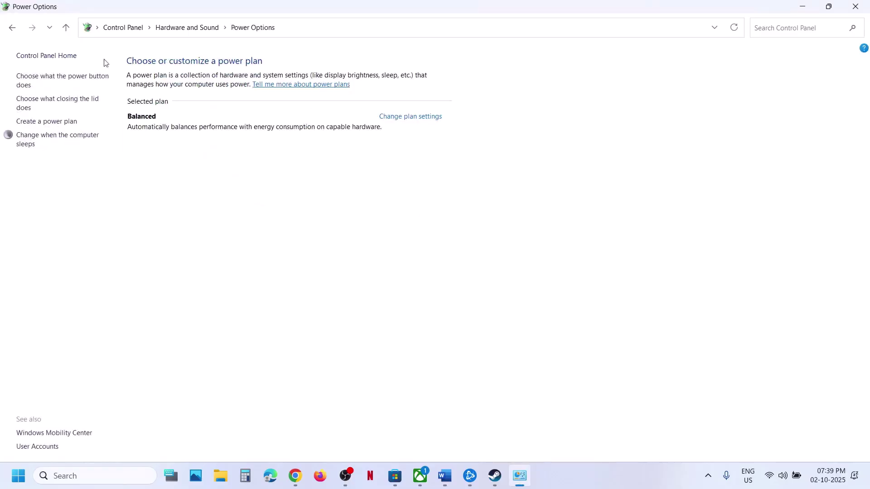
click(66, 27)
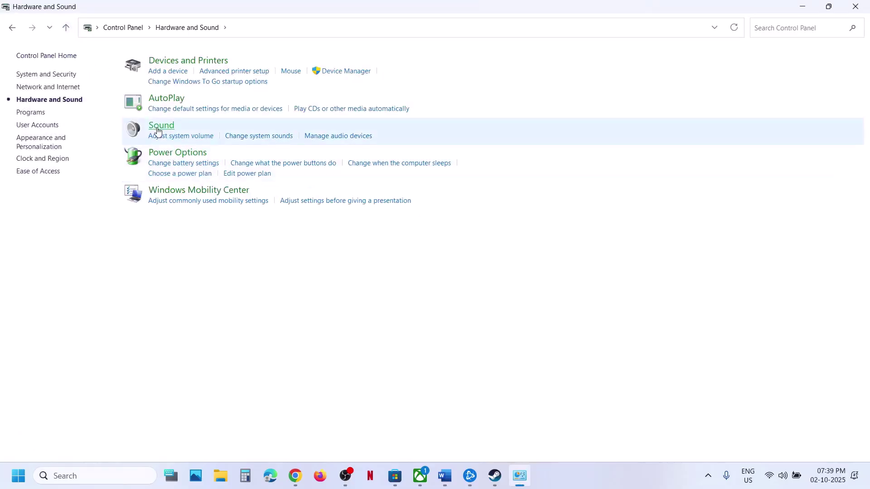
click(158, 127)
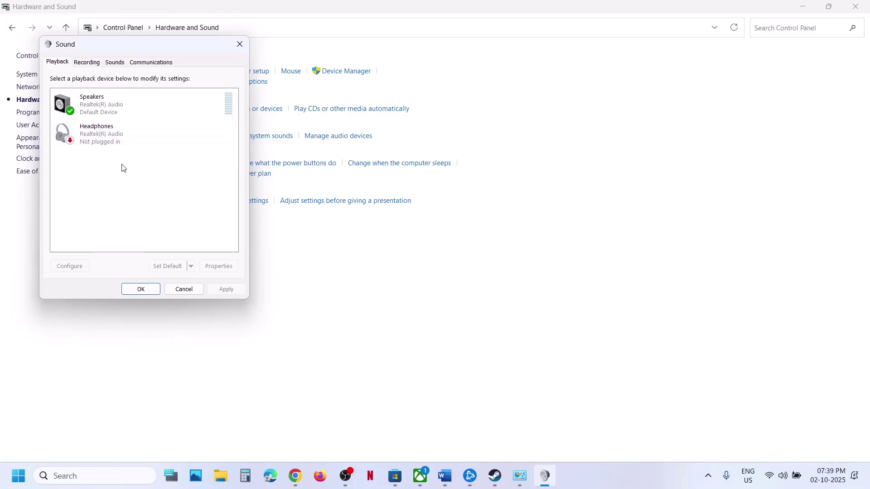
right_click(105, 136)
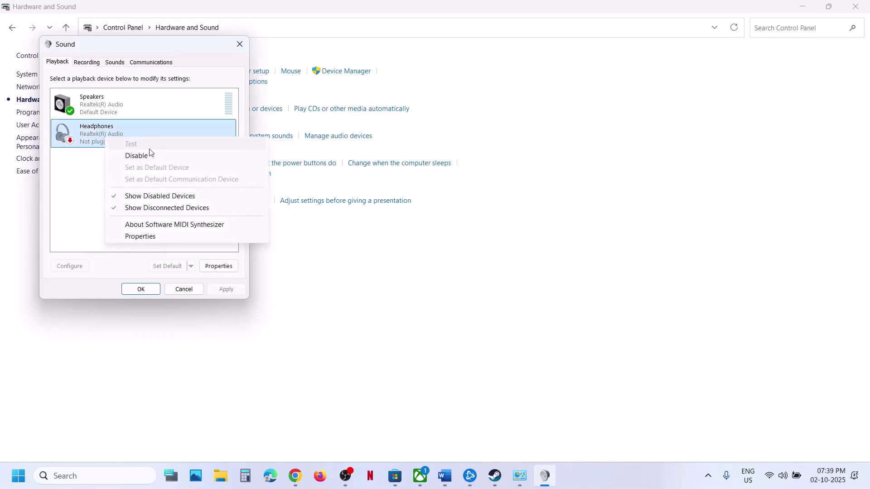
click(79, 169)
click(101, 109)
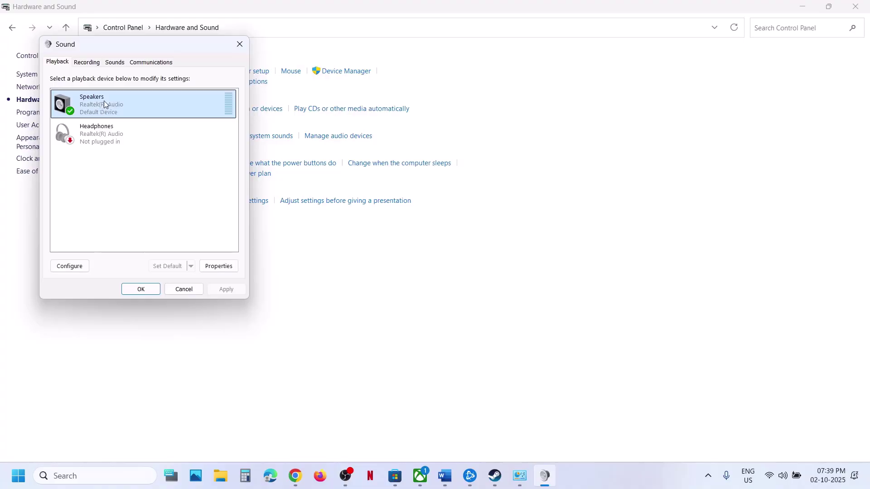
Inspect the disabled Stereo Mix and Jack Mic recording devices, then close the Sound dialog.
click(93, 64)
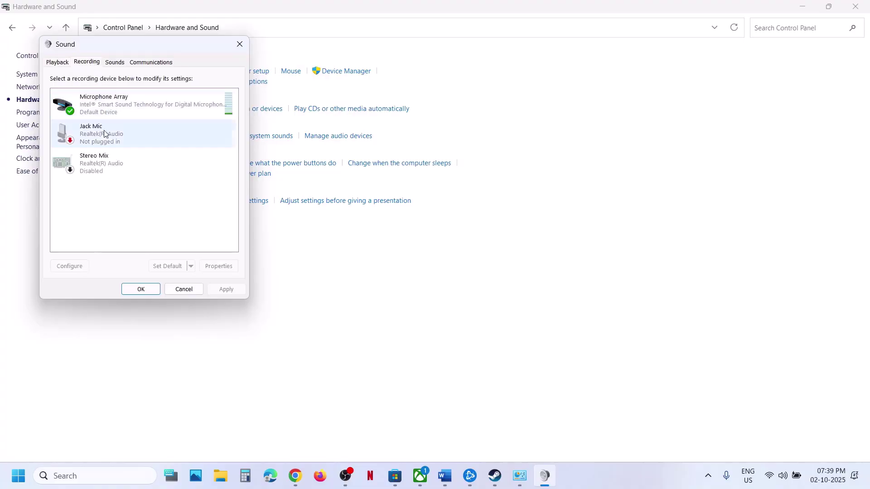
right_click(95, 171)
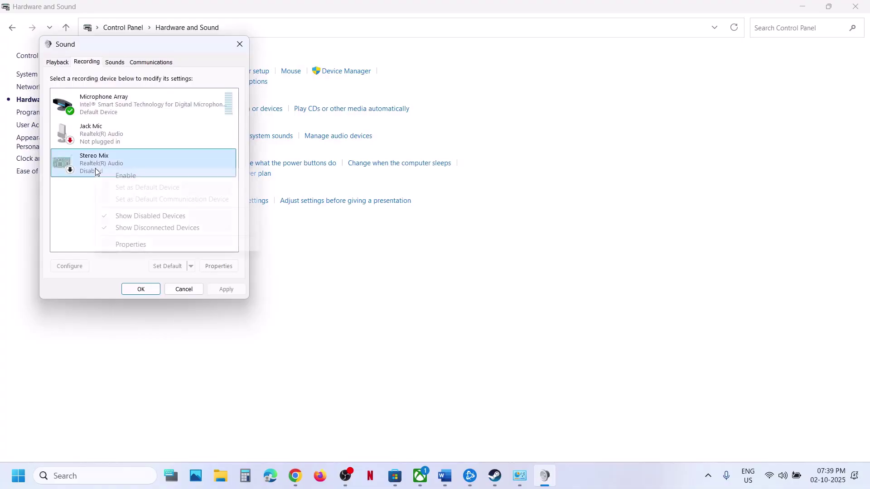
click(88, 144)
right_click(102, 144)
click(64, 190)
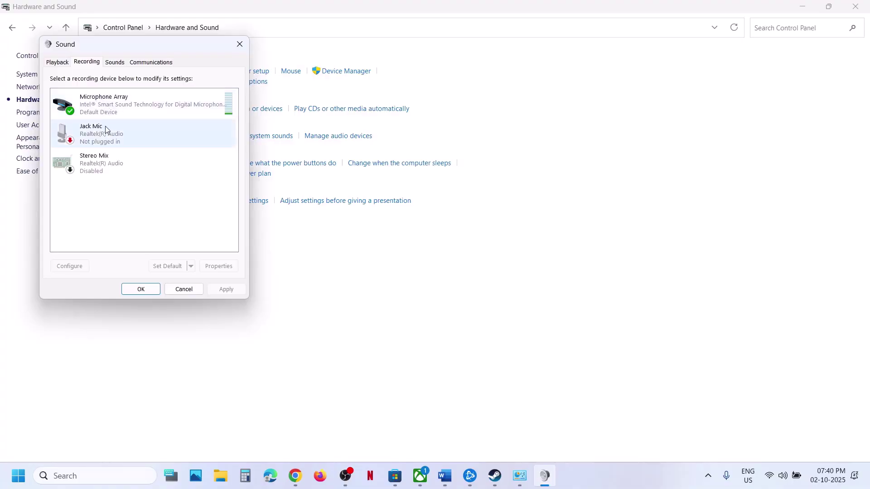
click(62, 63)
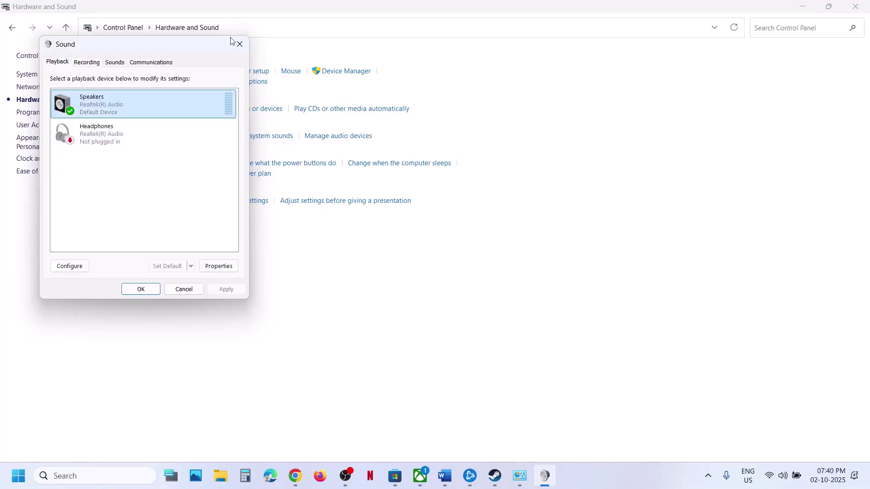
click(239, 44)
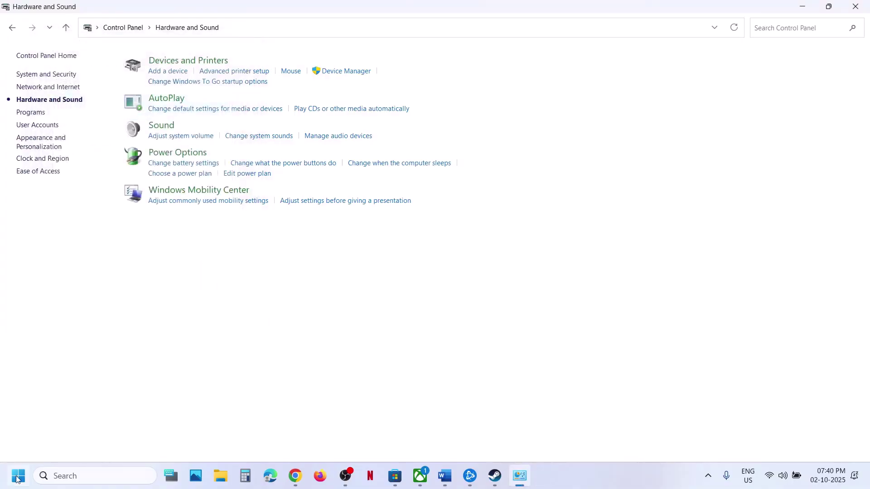
In Device Manager, check the Intel USB Audio and Realtek(R) Audio controllers, then close it.
right_click(18, 479)
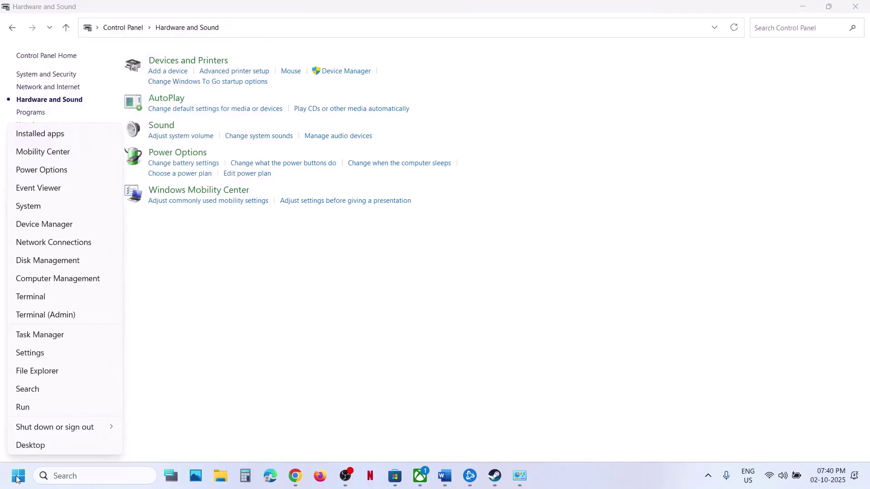
click(47, 225)
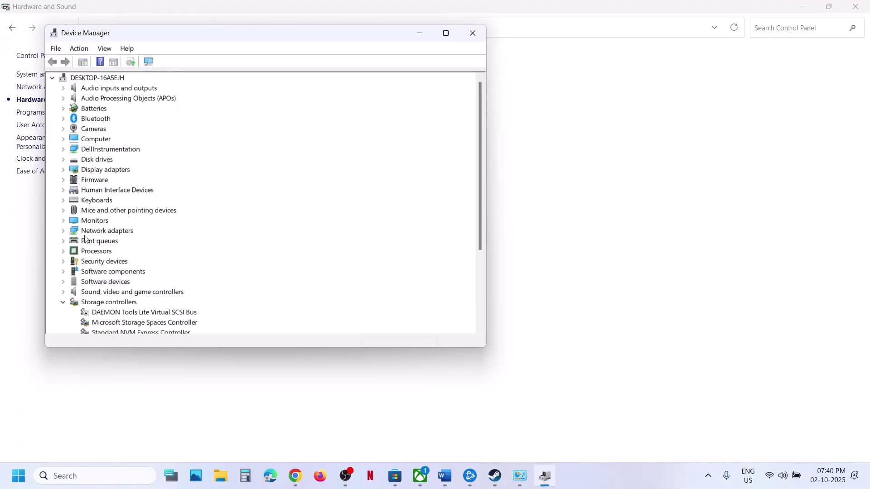
click(64, 292)
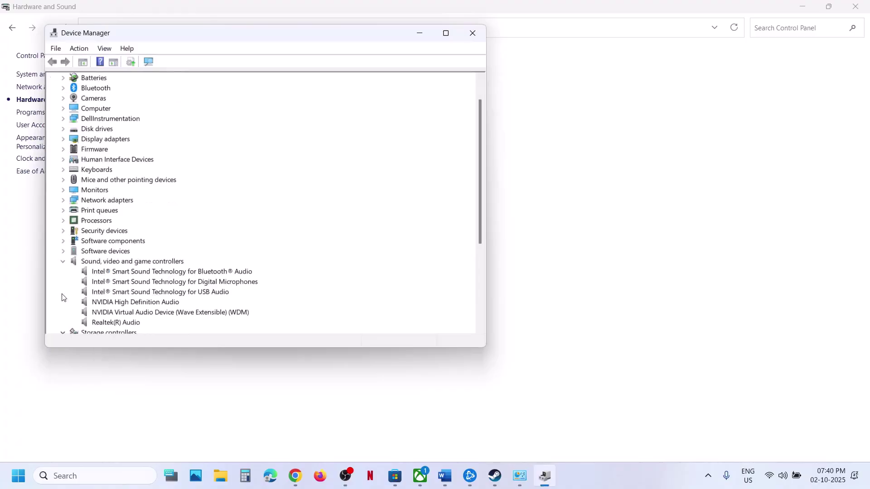
scroll(175, 265, down, 1)
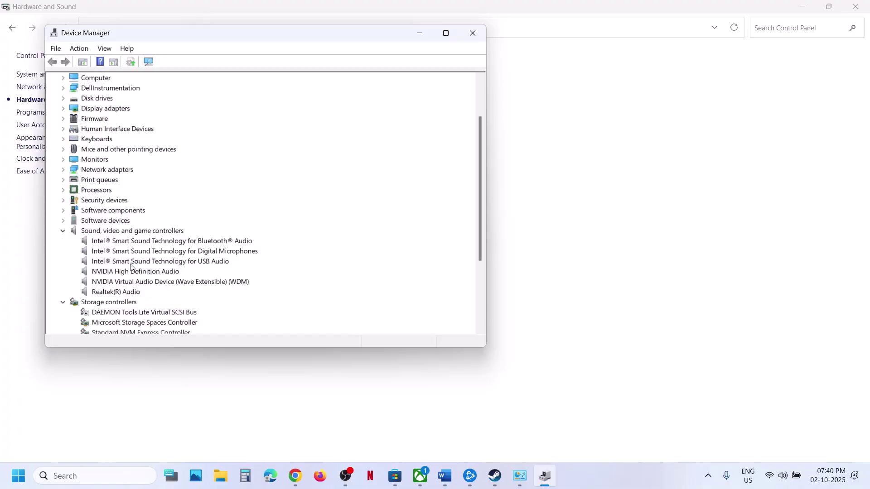
right_click(144, 262)
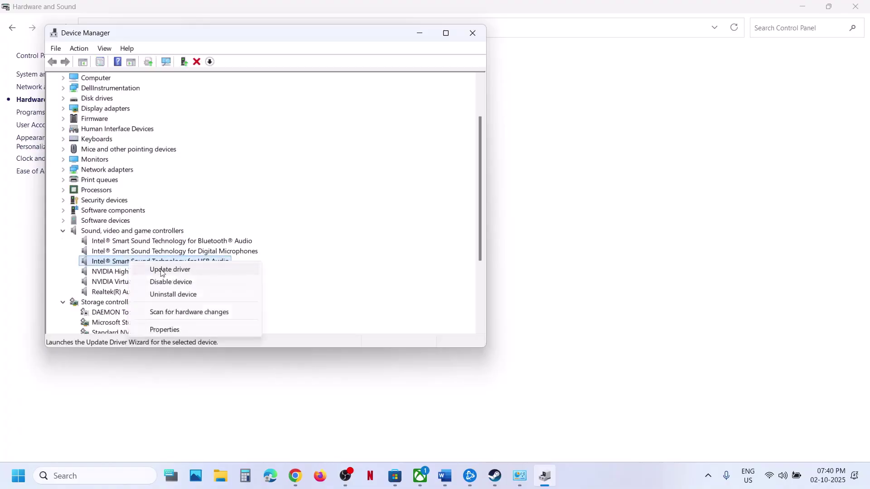
click(114, 301)
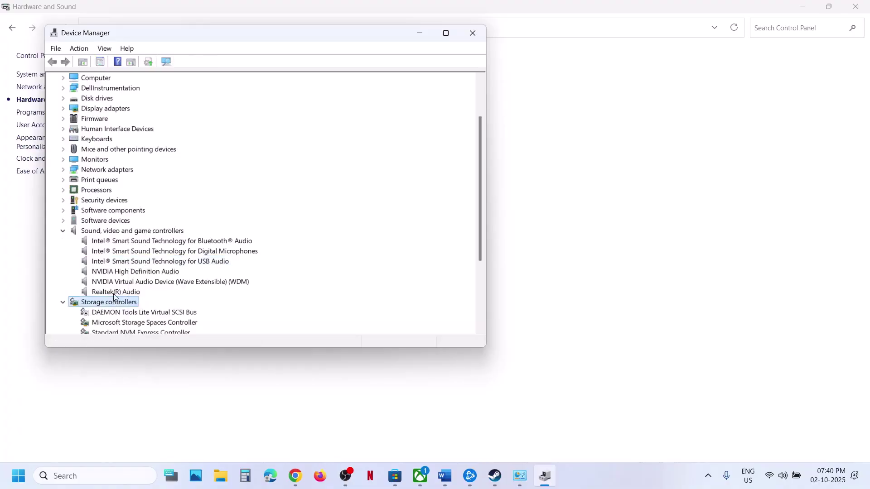
click(116, 293)
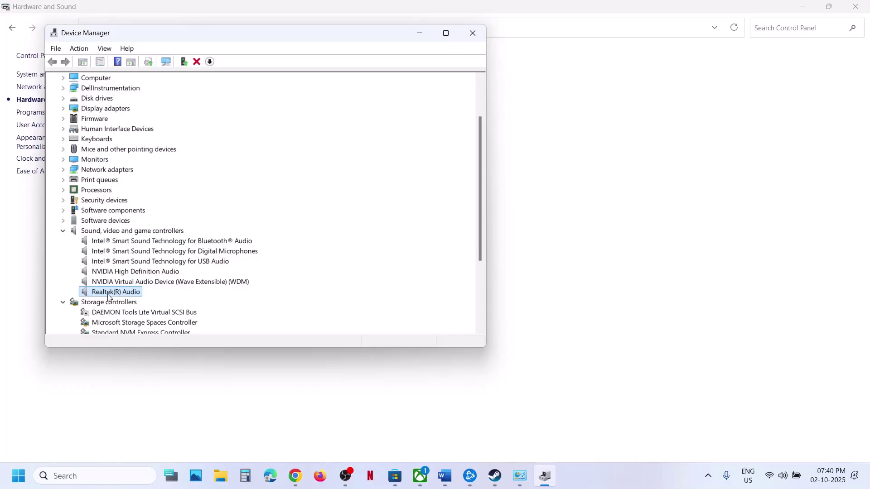
click(471, 28)
Select the shell::: command under Step 8 of the Word guide.
click(445, 478)
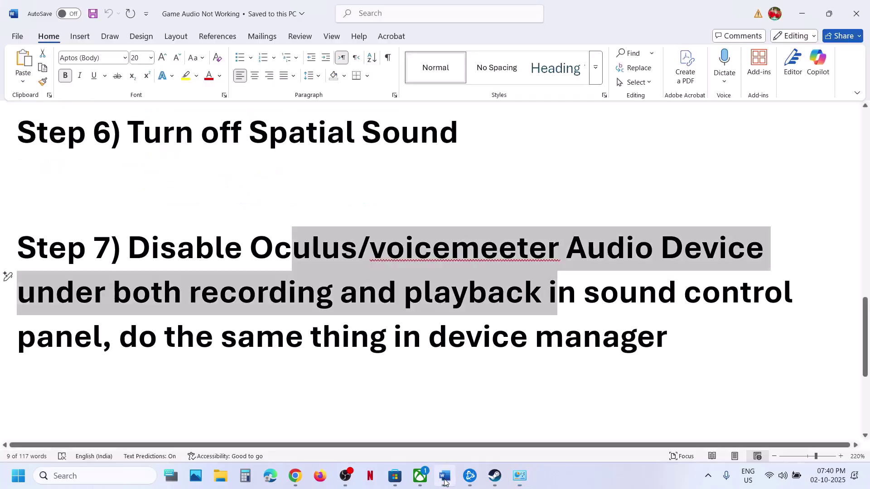
scroll(325, 273, down, 5)
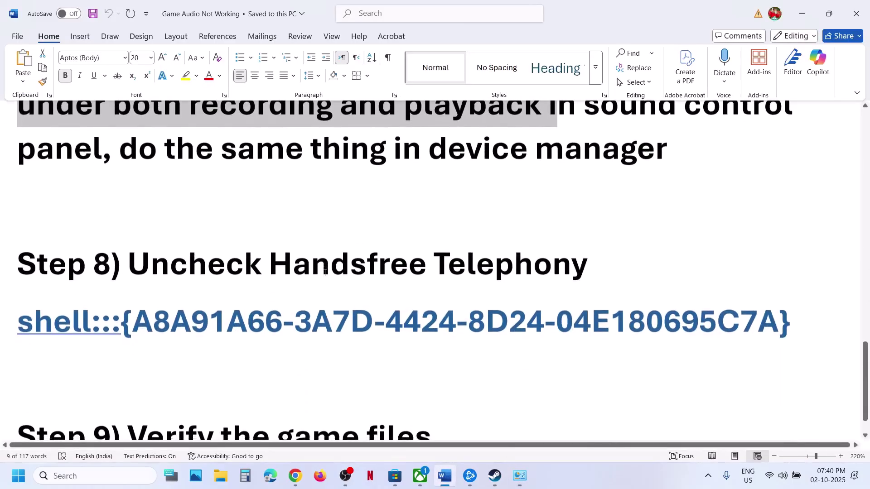
triple_click(382, 322)
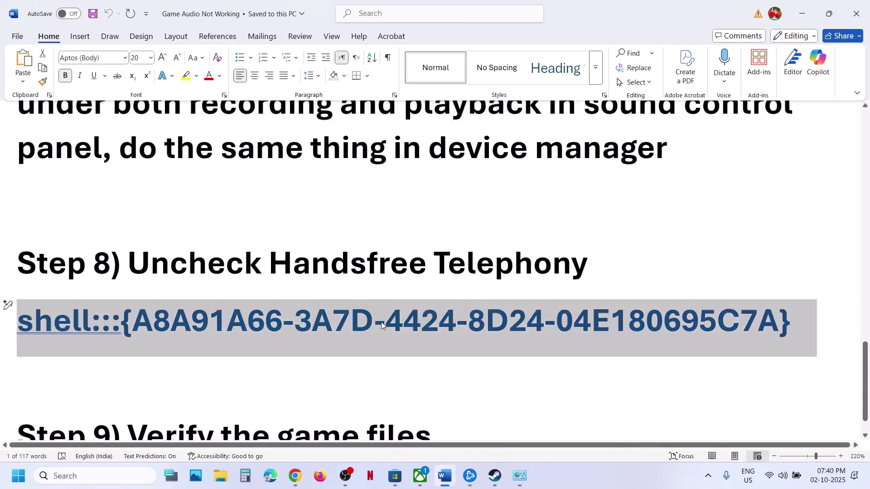
Open Devices and Printers by pasting the shell command into the Run box.
click(98, 484)
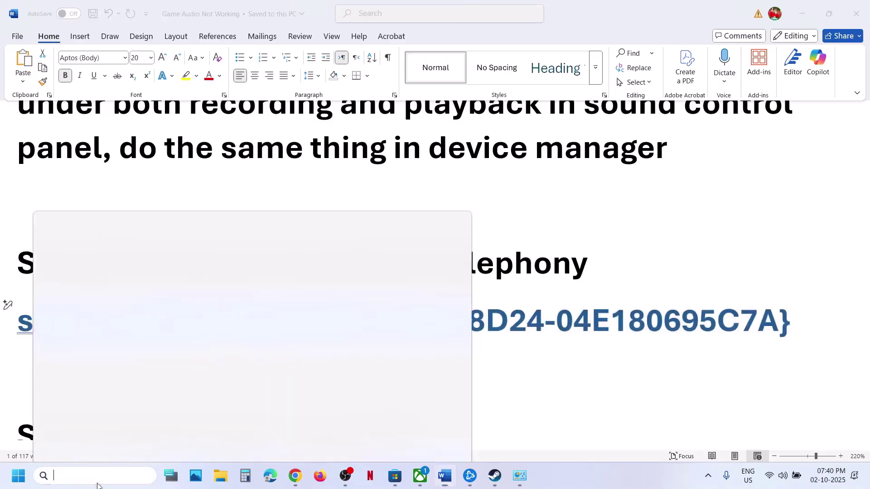
text(run)
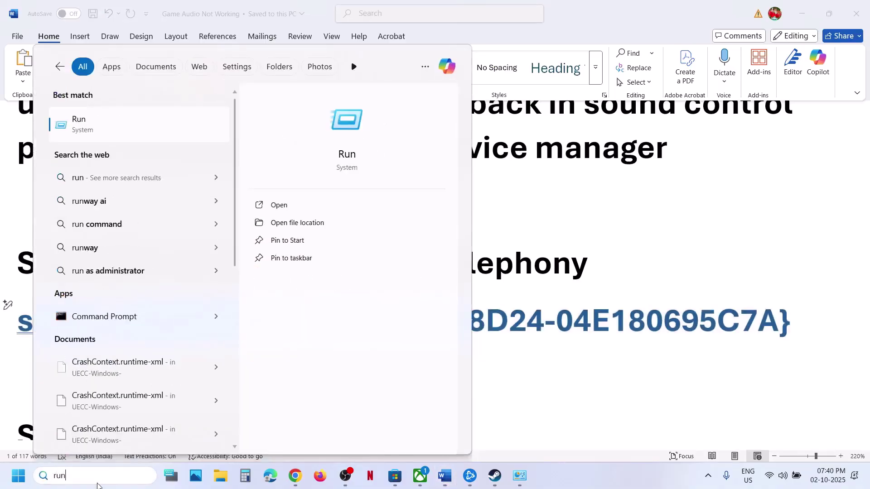
click(111, 115)
text(shell:::{A8A91A66-3A7D-4424-8D24-04E180695C7A})
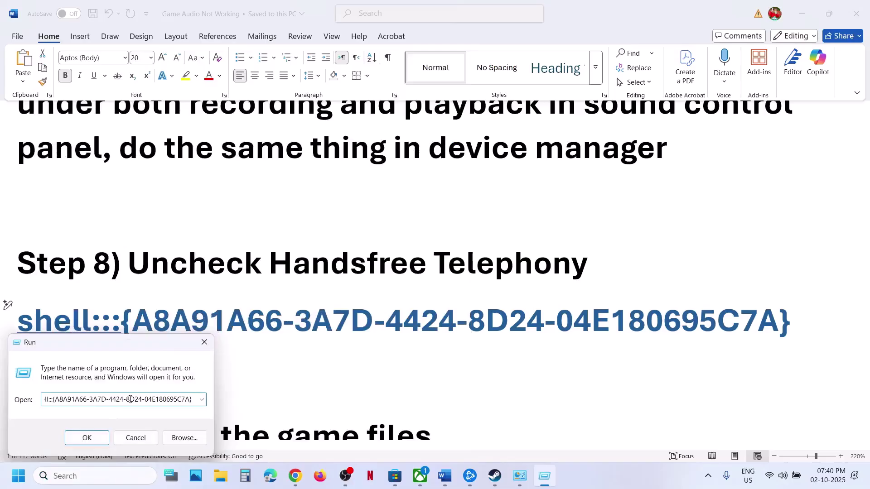
click(92, 439)
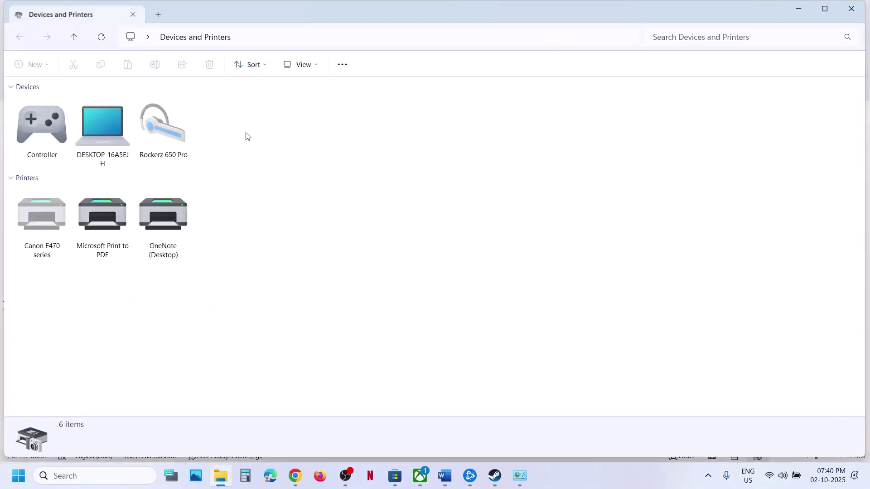
Connect the Rockerz 650 Pro over Bluetooth and close its properties with the empty Services list.
click(166, 137)
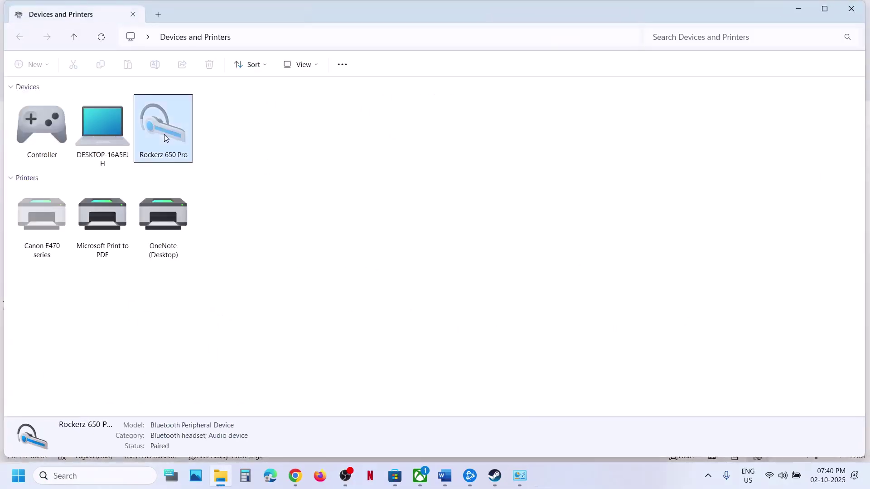
right_click(166, 138)
click(205, 211)
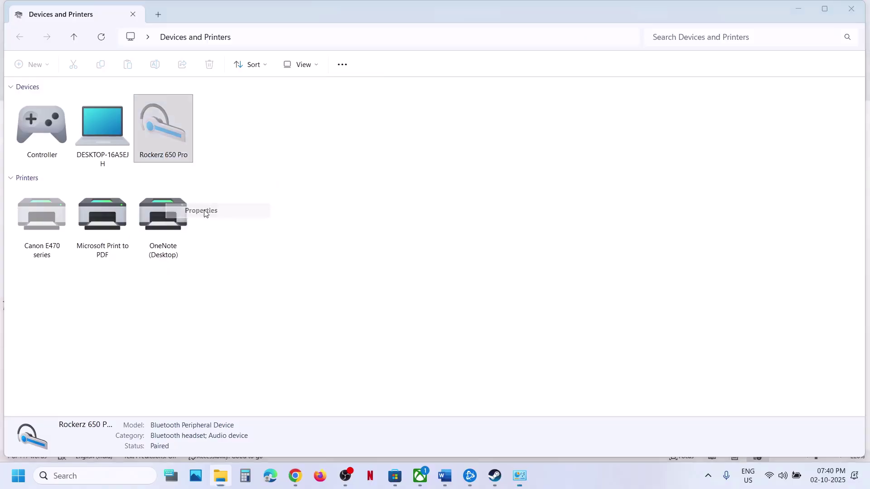
click(253, 163)
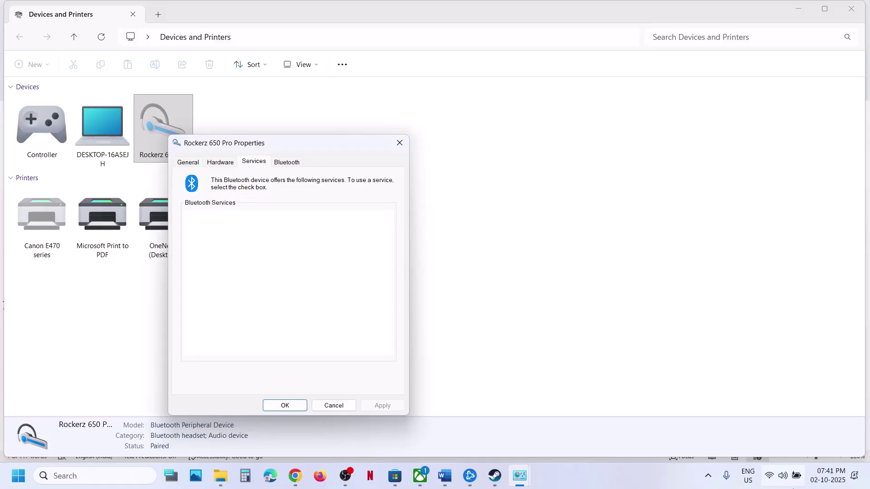
click(793, 488)
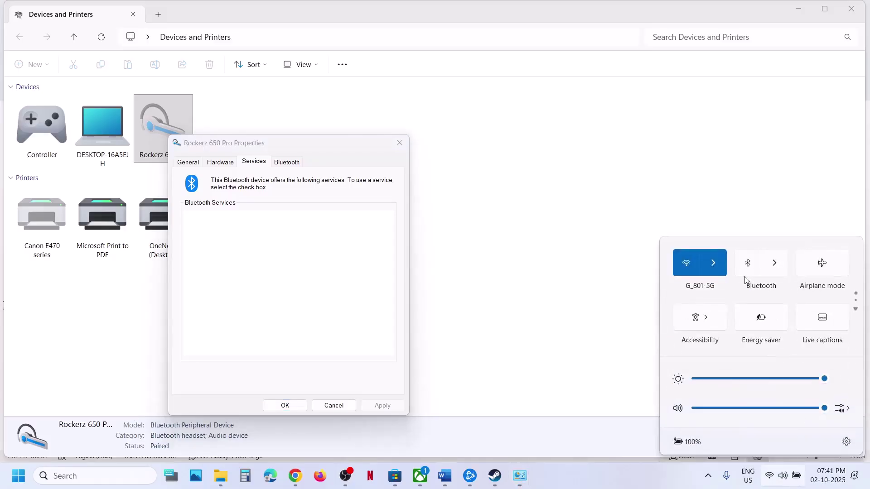
click(748, 263)
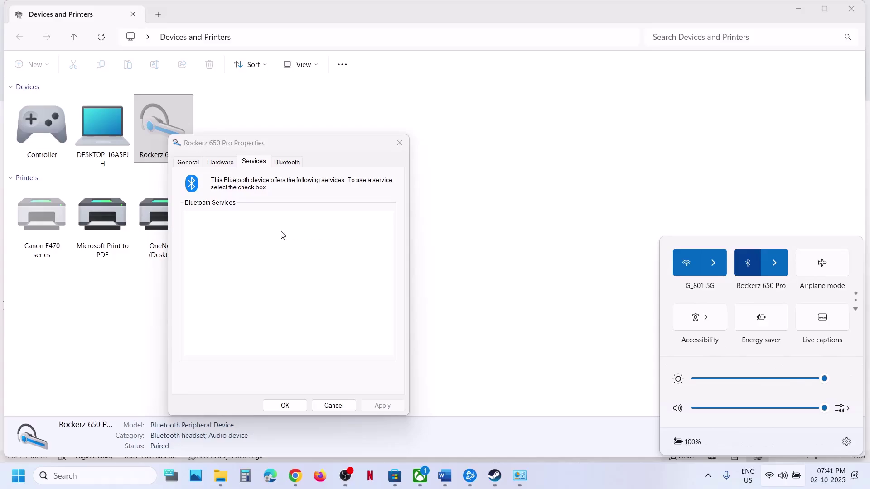
click(400, 143)
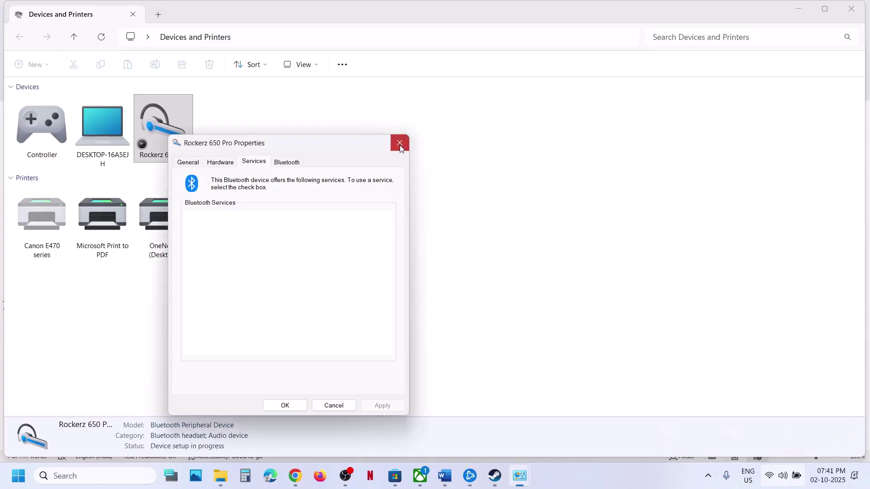
Uncheck Handsfree Telephony on the Rockerz 650 Pro's Services tab, then apply and close.
right_click(183, 141)
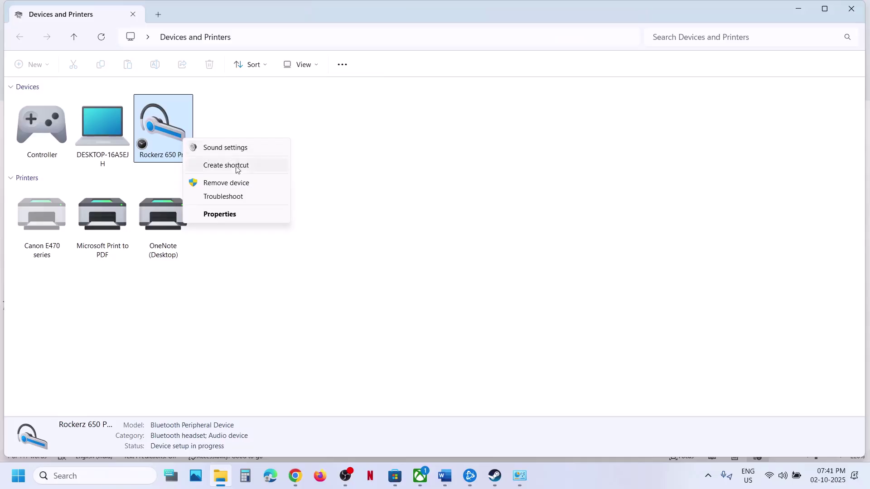
click(220, 214)
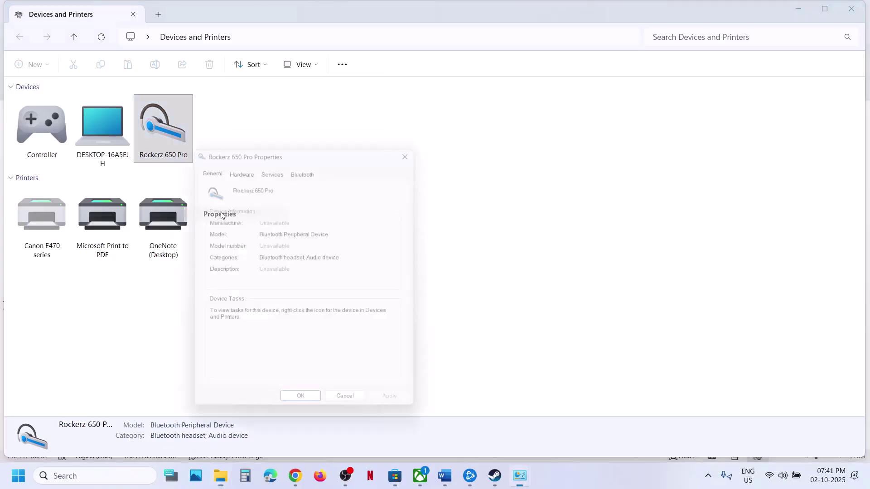
click(272, 165)
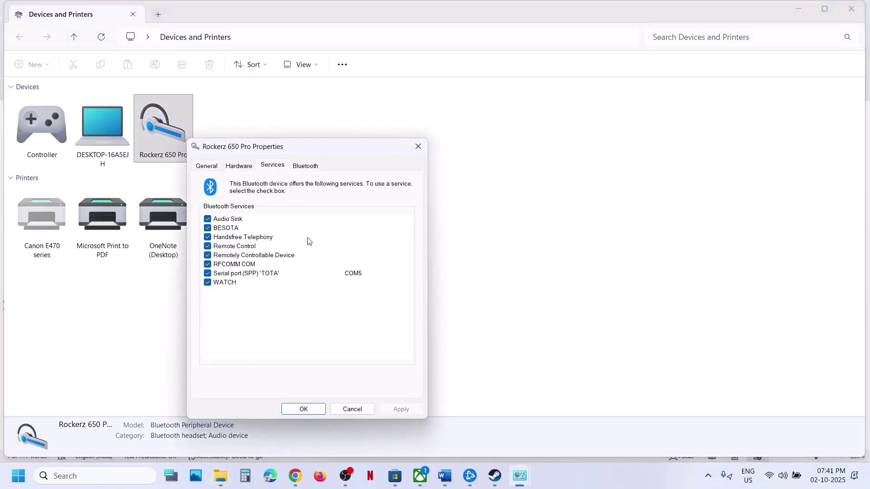
click(208, 238)
click(400, 409)
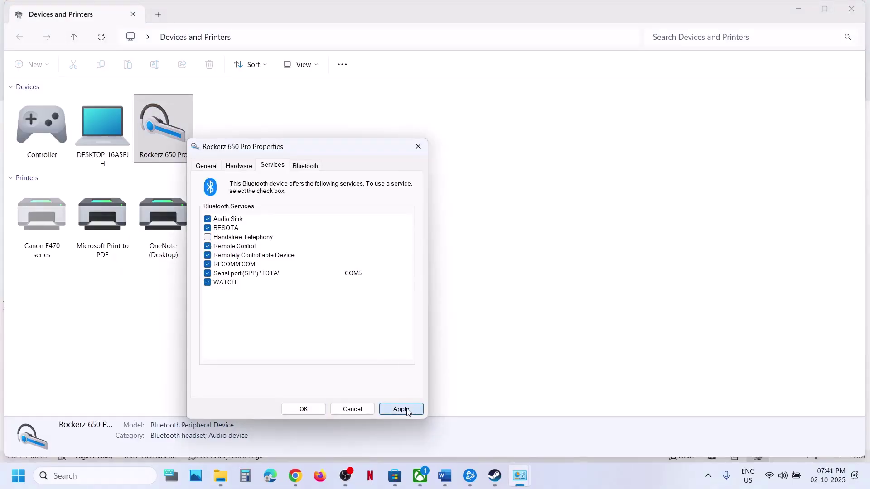
click(305, 409)
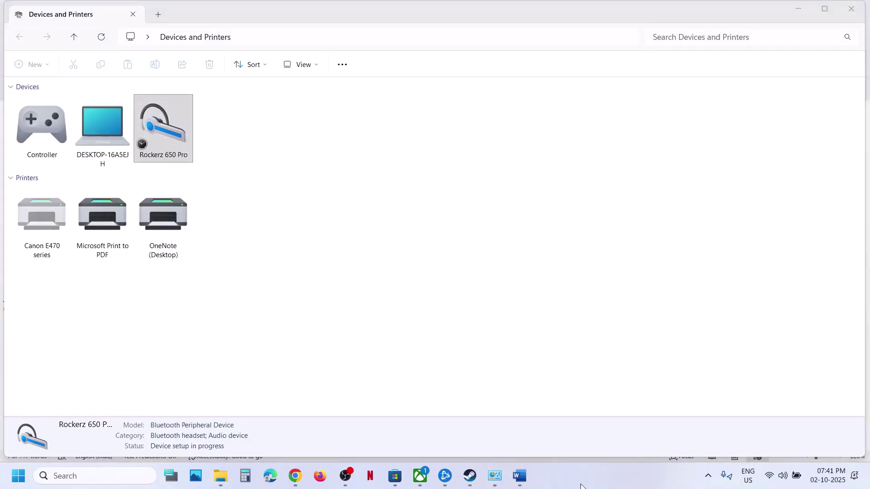
Highlight the Step 9 heading 'Verify the game files' in the Word instructions document.
click(520, 476)
scroll(335, 318, down, 1)
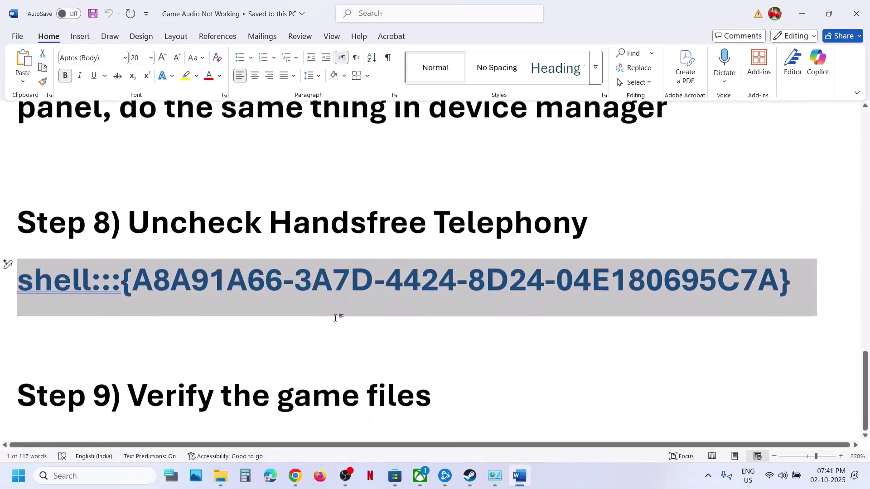
drag(166, 398, 431, 400)
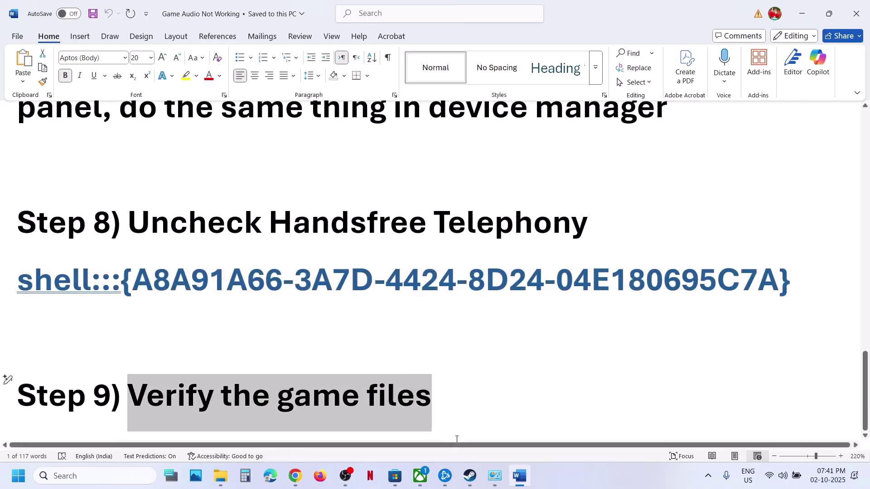
In Steam, show Call of Duty®'s Installed Files properties with Verify integrity of game files, then close them.
click(445, 476)
click(470, 476)
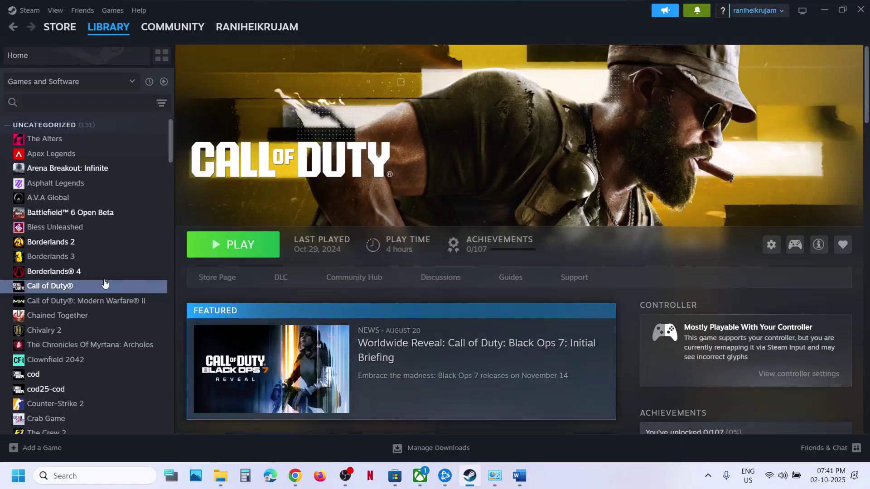
right_click(83, 289)
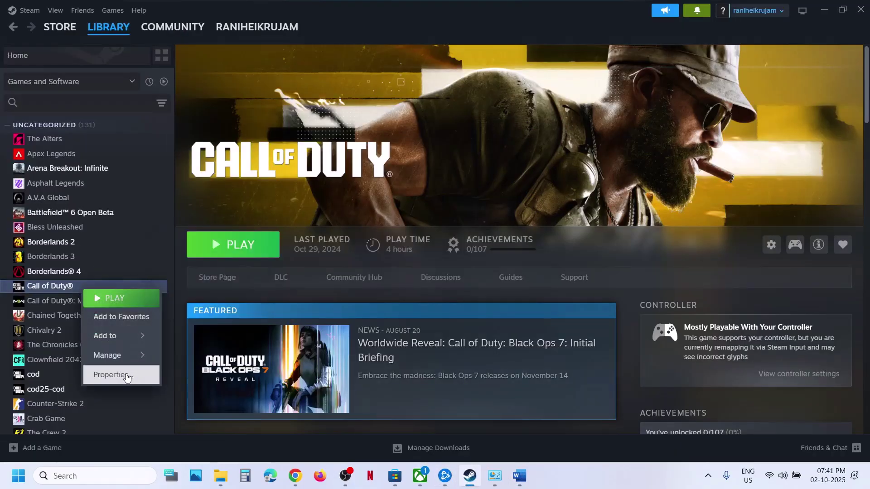
click(127, 375)
click(235, 165)
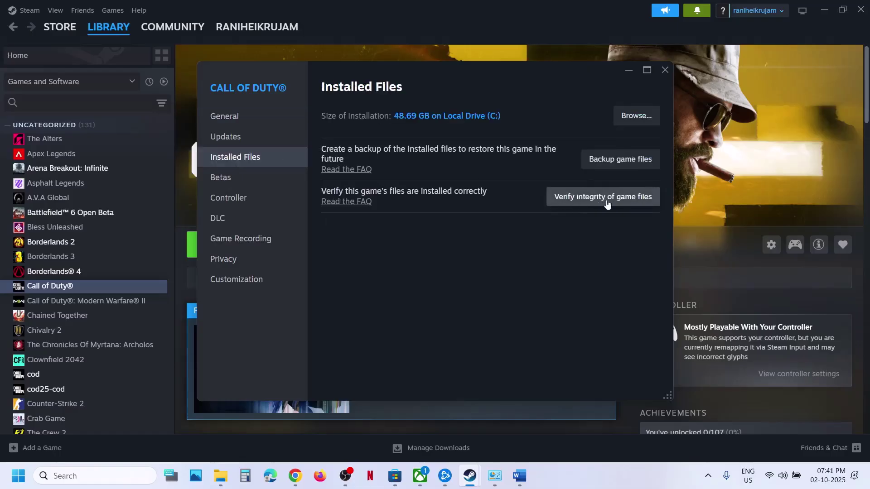
click(665, 71)
click(446, 476)
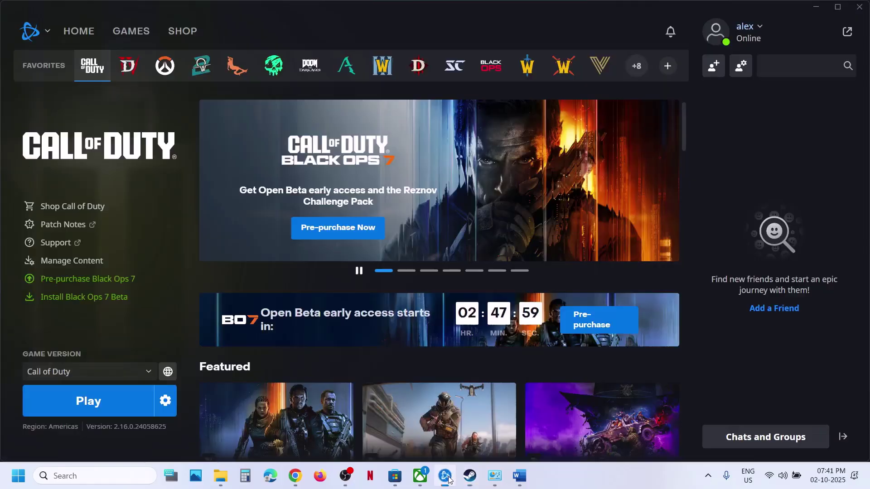
click(164, 401)
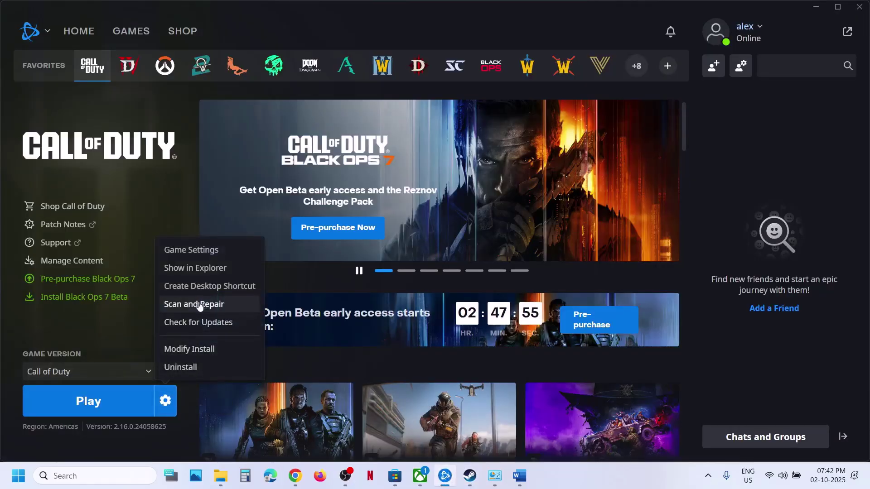
click(183, 201)
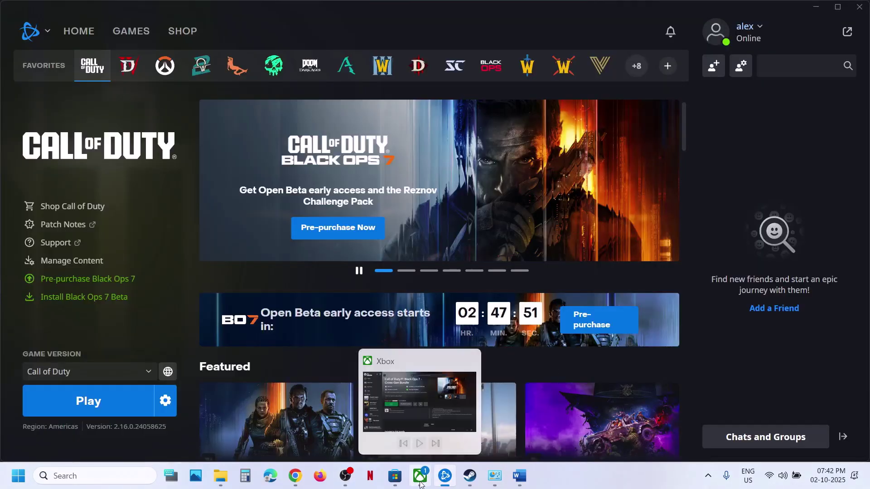
In the Xbox app, open the Black Ops 7 bundle's more-actions and share options, then dismiss them.
click(421, 480)
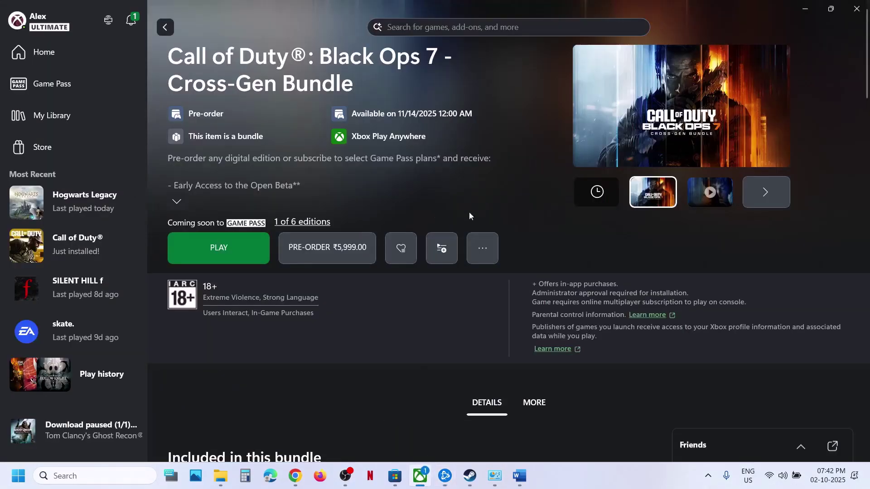
click(487, 249)
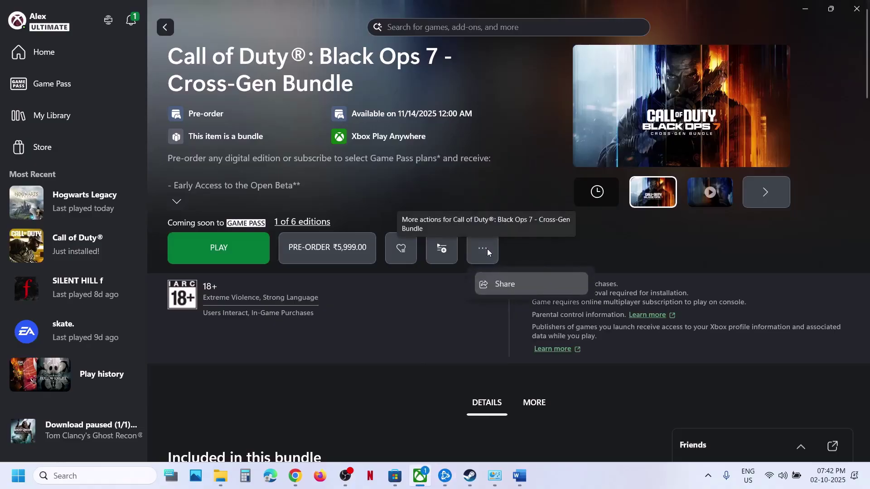
click(471, 246)
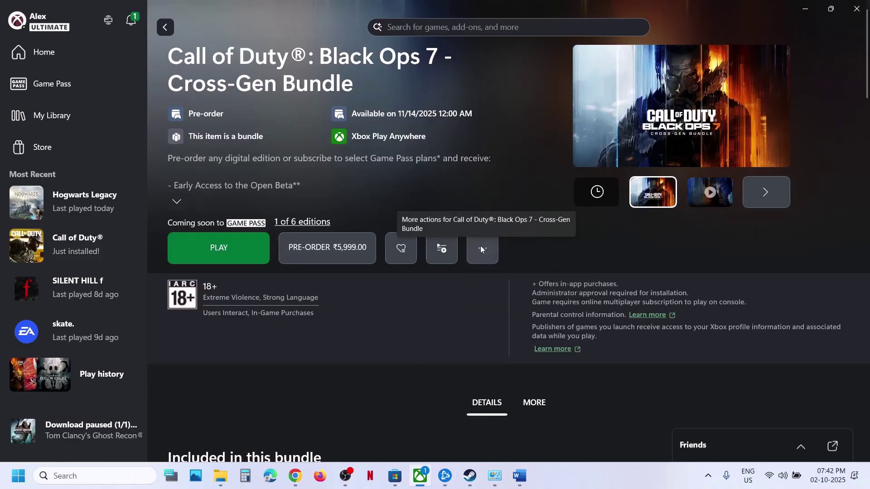
click(481, 246)
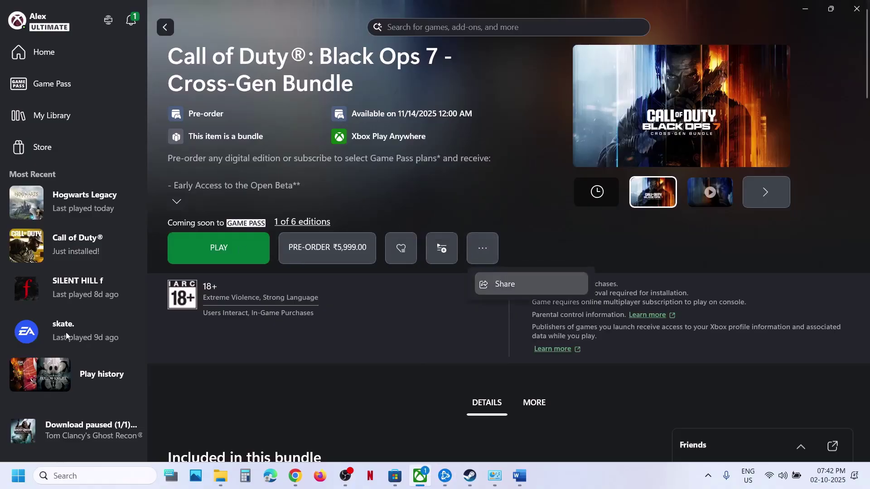
click(146, 183)
Show Call of Duty®'s Manage Files panel with Verify and Repair, then close it.
mouse_move(91, 238)
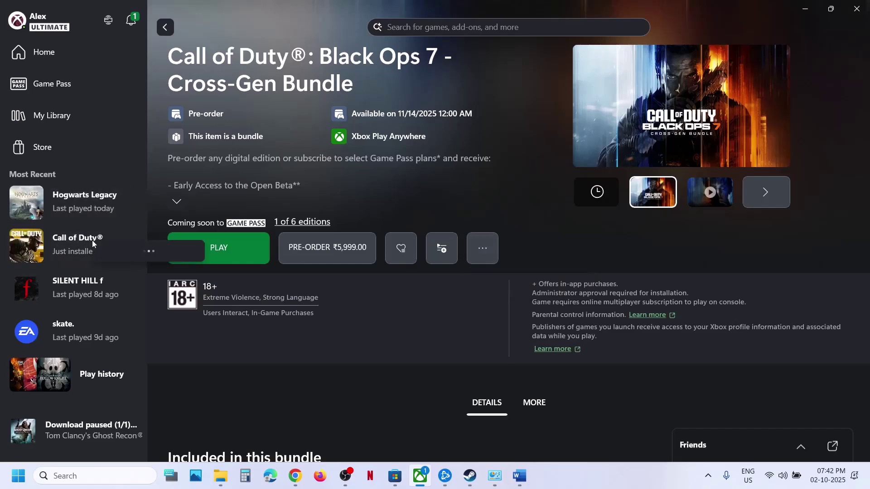
right_click(92, 241)
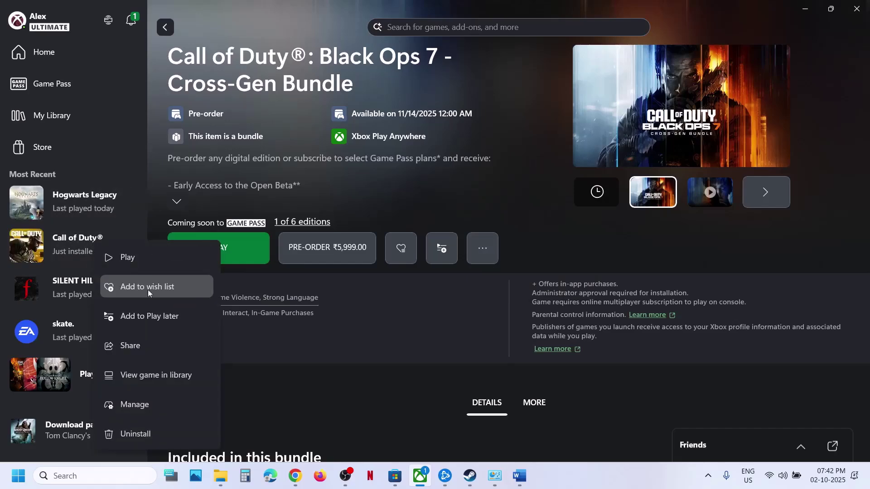
click(135, 405)
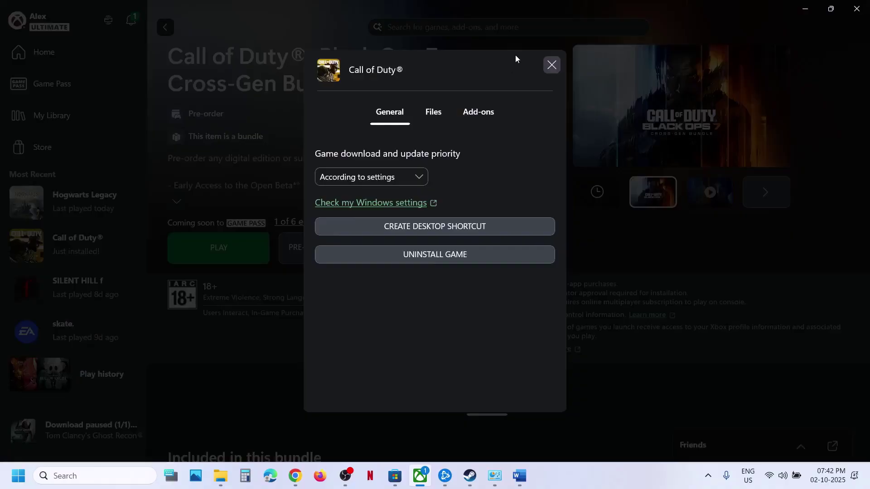
click(445, 117)
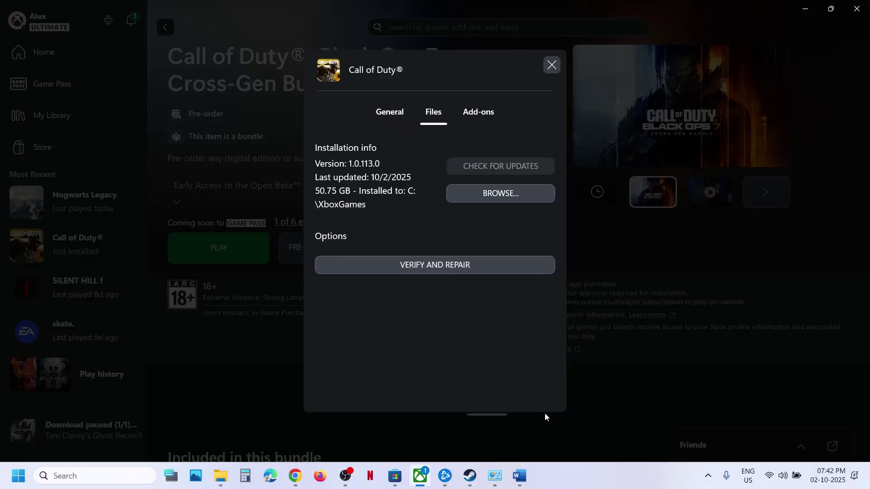
click(551, 65)
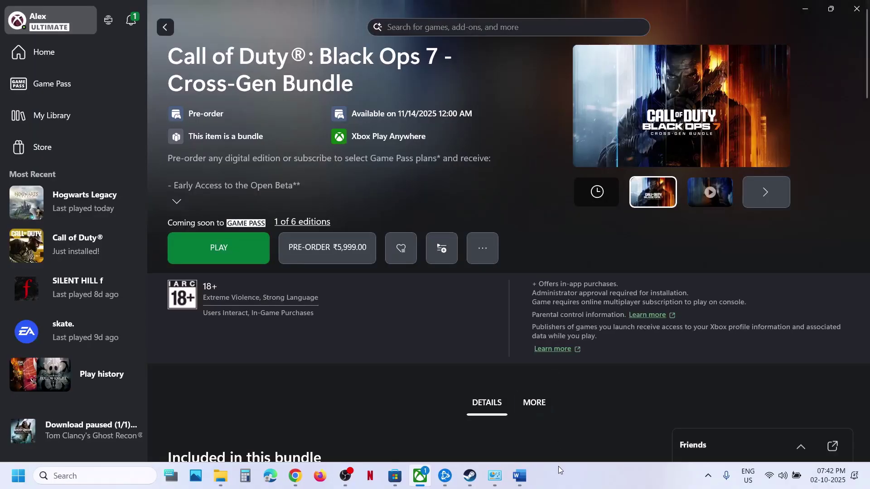